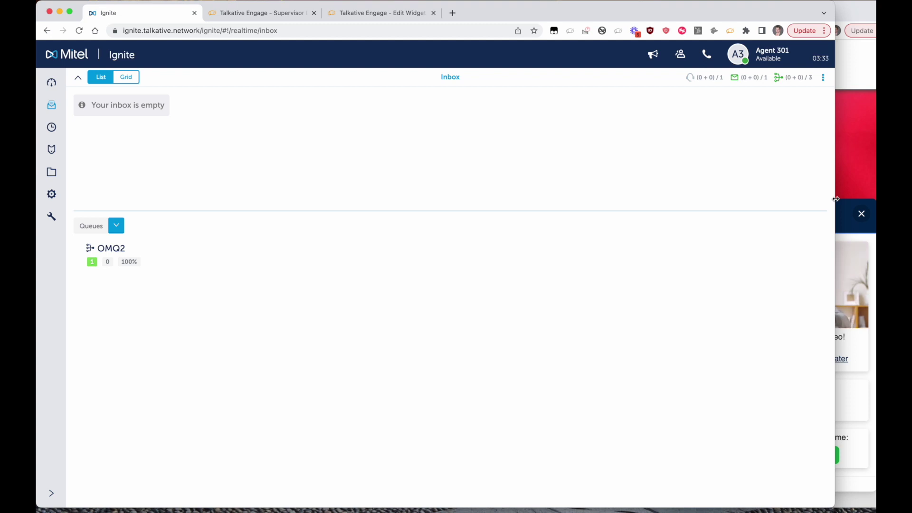
- Bring the Mitel website window to the front and scroll through the page
left_click(857, 142)
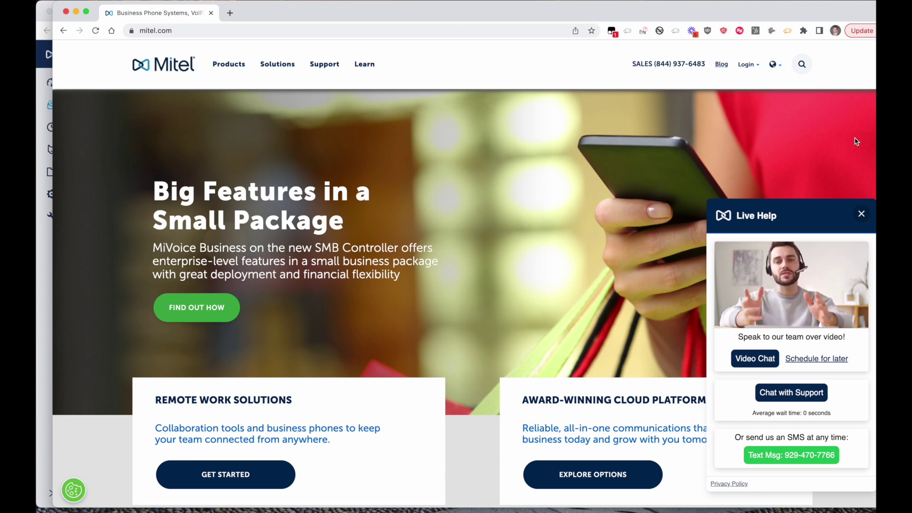
left_click(37, 276)
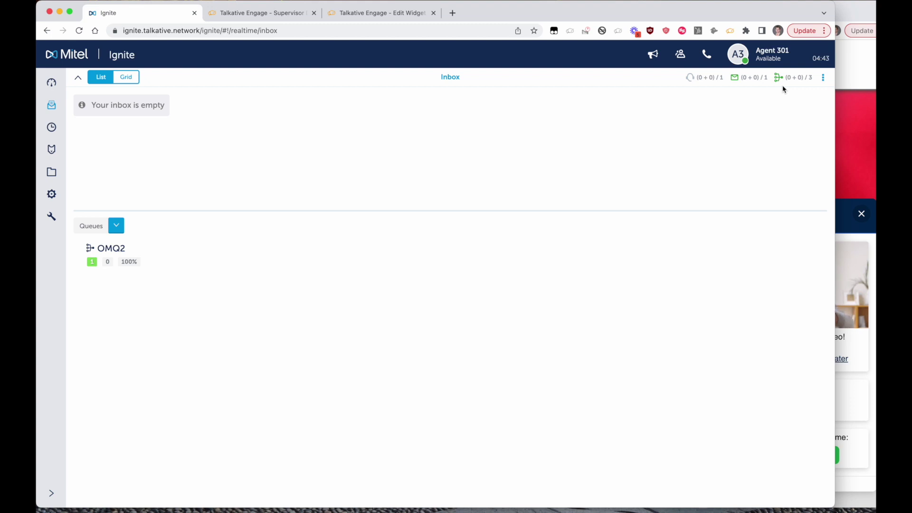
left_click(847, 213)
left_click(848, 214)
scroll(813, 303, "down", 10)
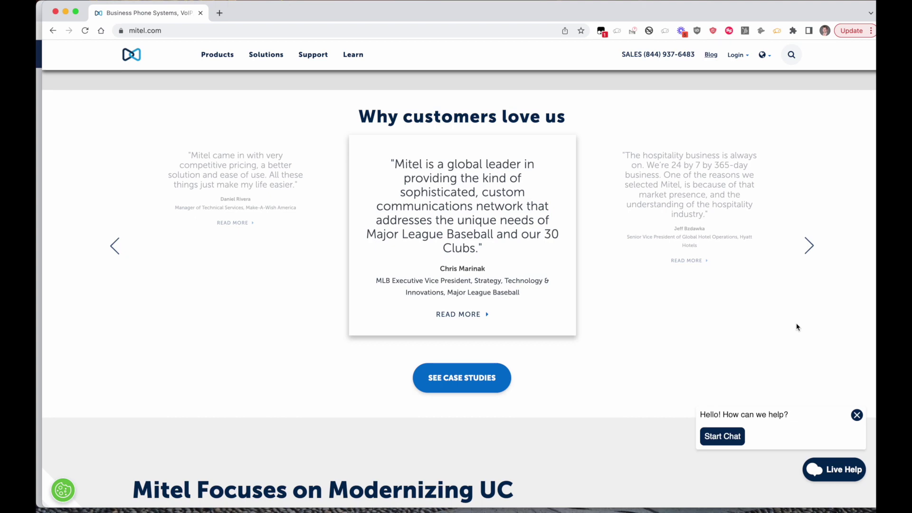
scroll(797, 327, "up", 10)
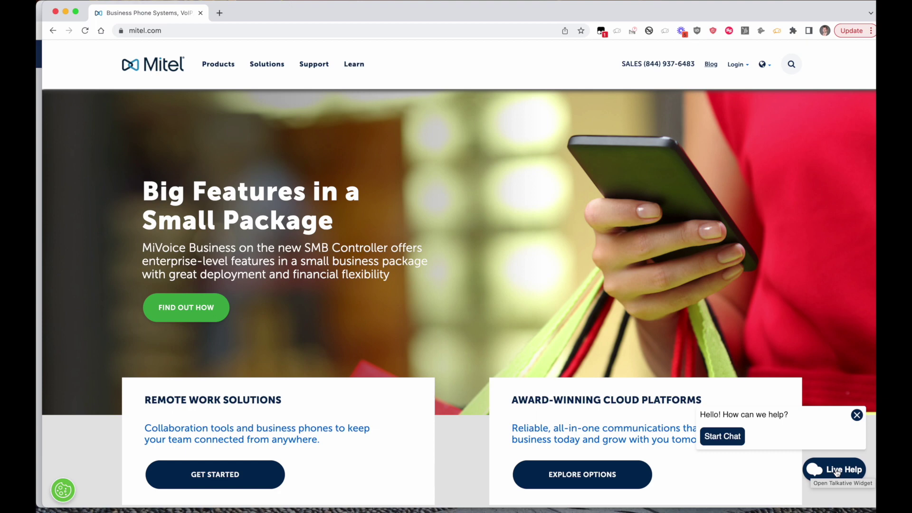
- Open the Live Help panel offering video chat, chat with support and SMS
left_click(836, 471)
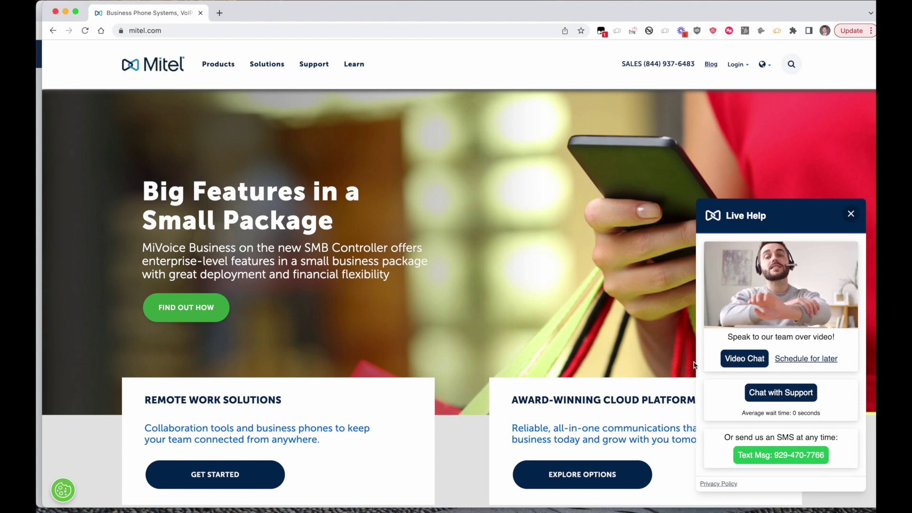
scroll(694, 366, "down", 10)
scroll(694, 365, "down", 8)
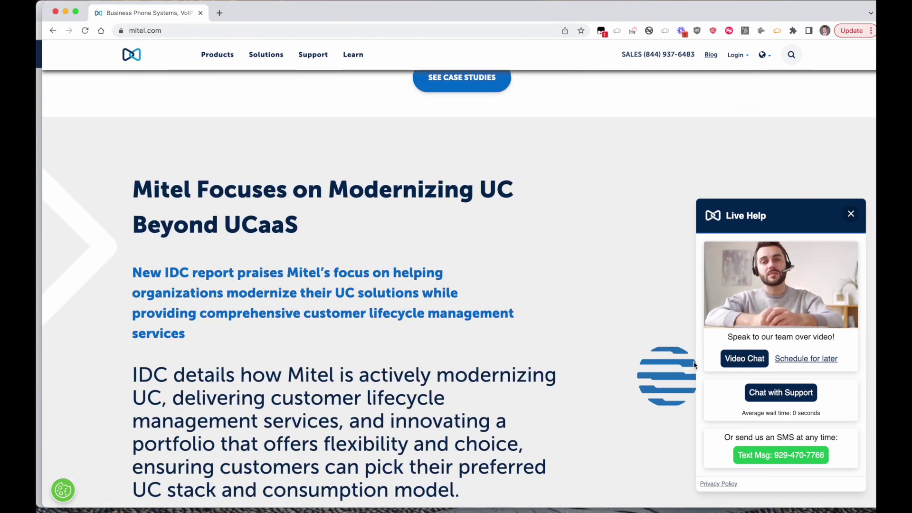
scroll(694, 365, "up", 10)
scroll(695, 365, "up", 10)
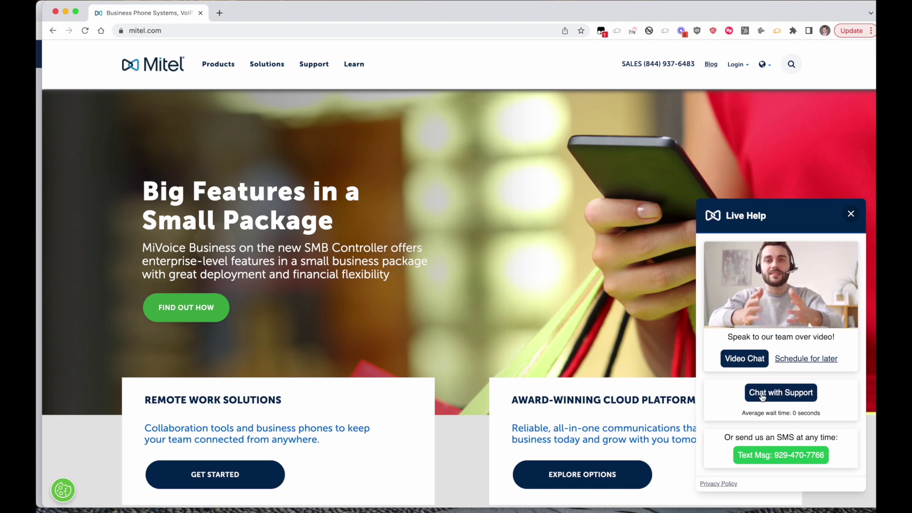
- Start a support chat and ask 'what mortgage rates do you offer?'
left_click(762, 396)
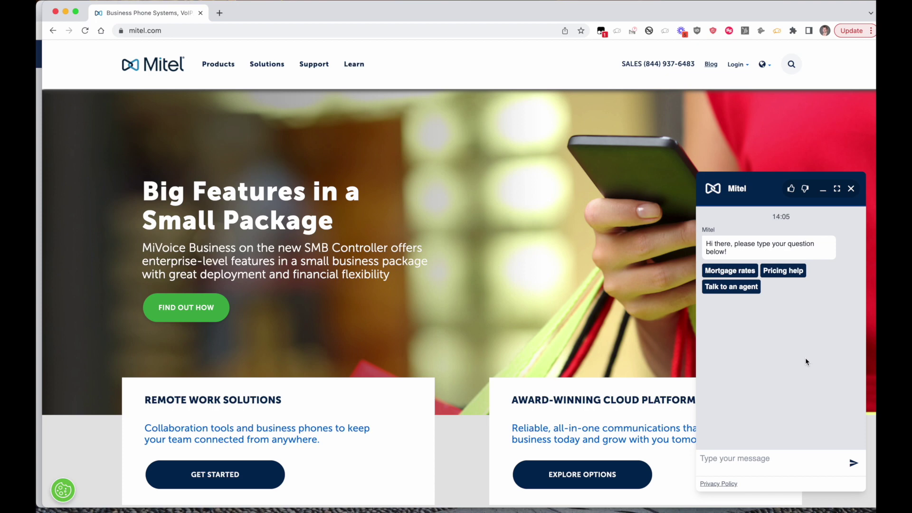
type("what mortgage rates do yo")
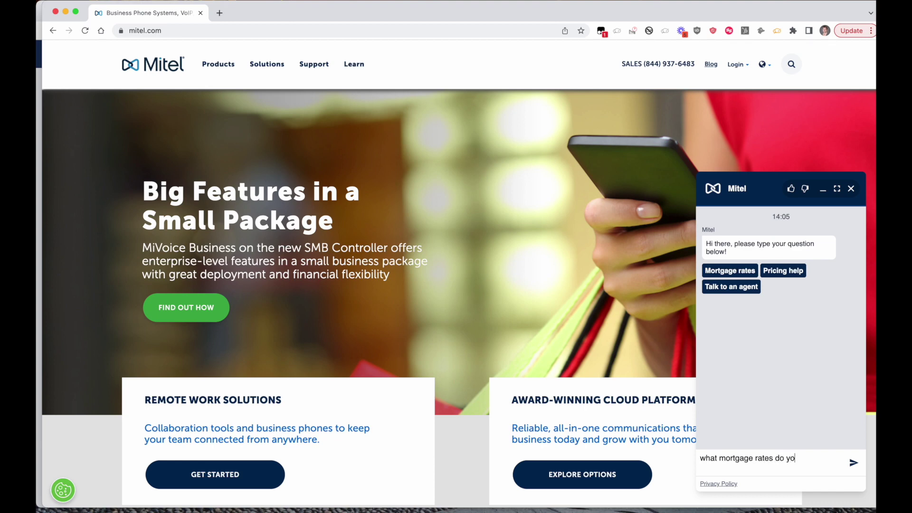
type("u offer")
key("BackSpace")
key("BackSpace")
type("fer?")
key("Return")
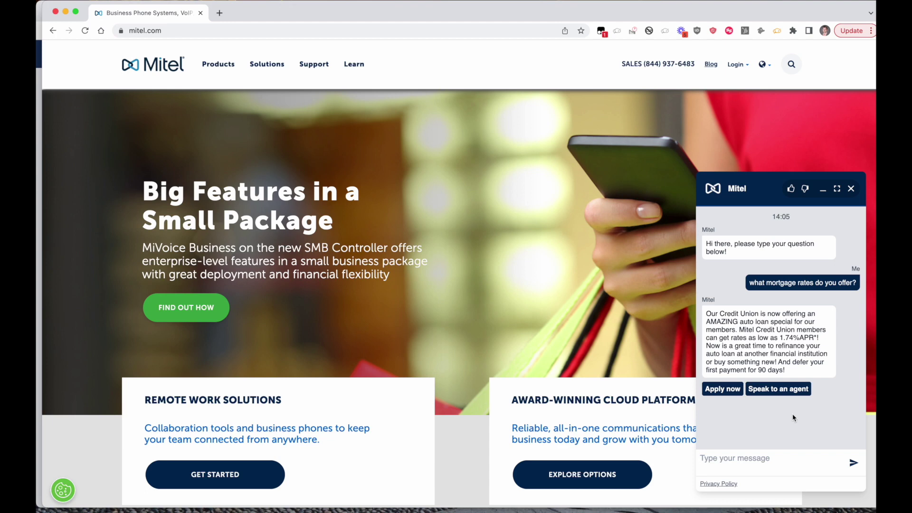
- Ask the bot for an agent and send the visitor's e-mail address
left_click(777, 390)
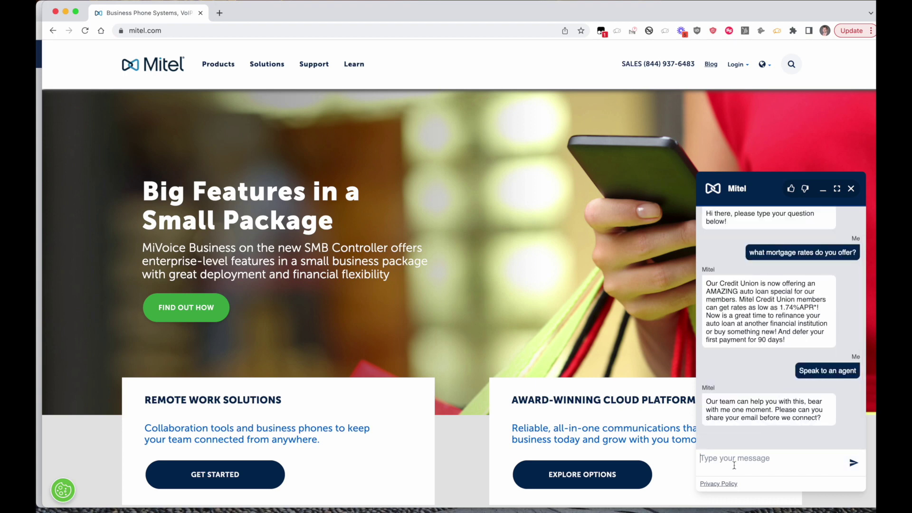
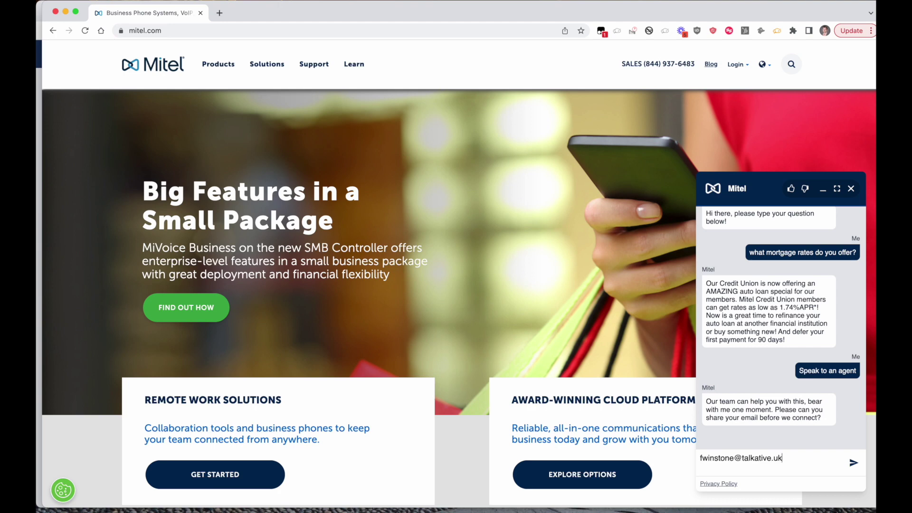
key("Return")
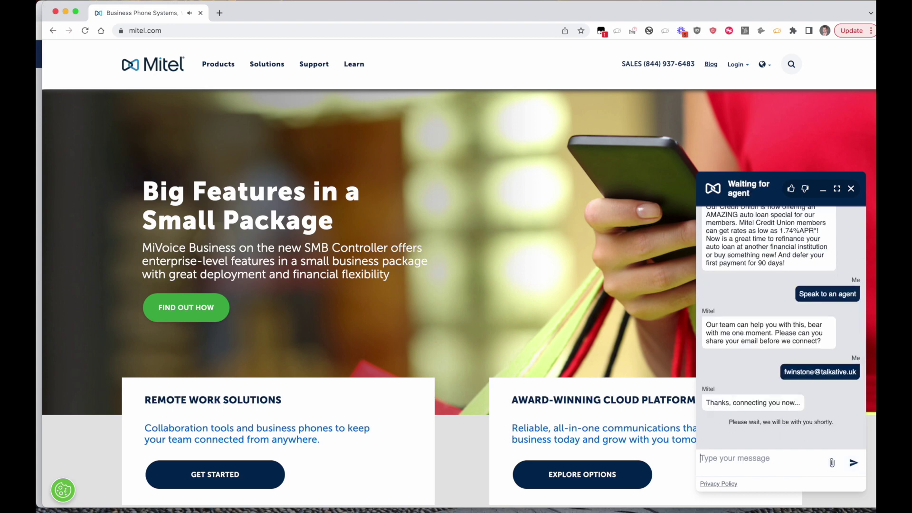
left_click(37, 301)
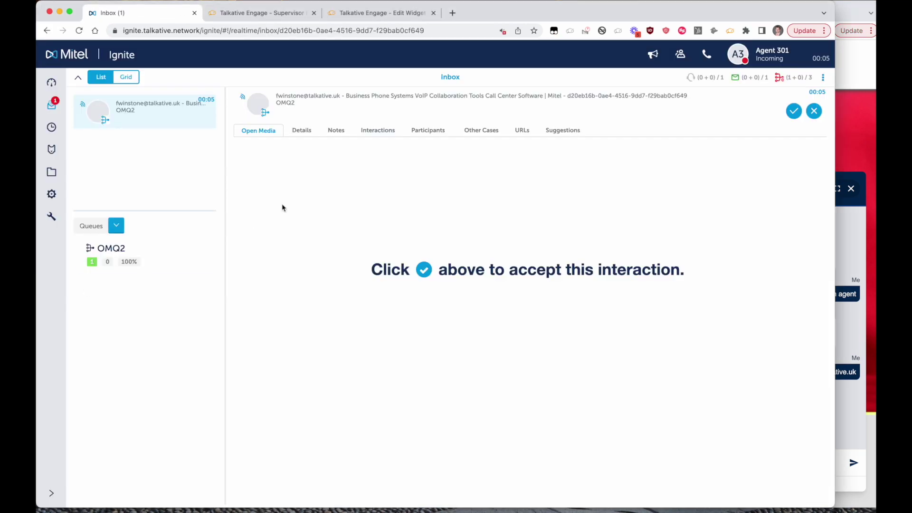
- Accept the incoming OMQ2 web chat in Ignite to open its full transcript
left_click(792, 113)
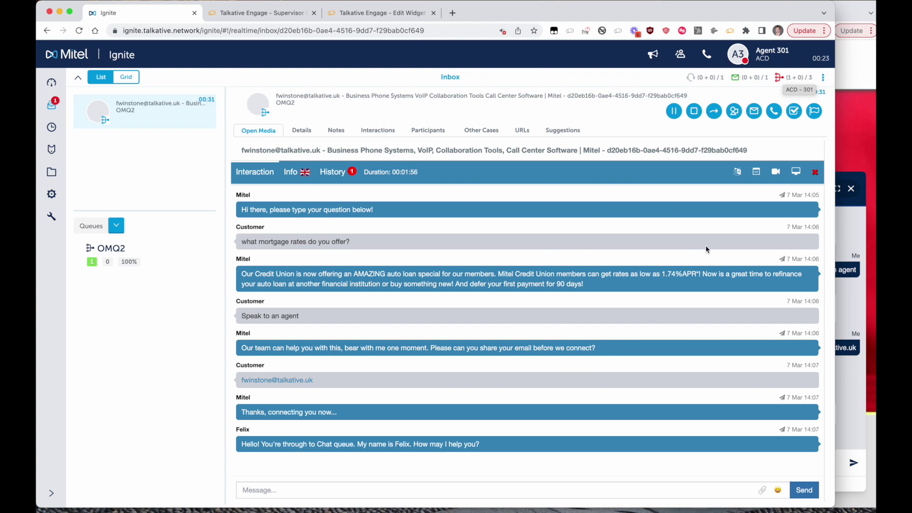
left_click(352, 489)
- Send the ##intro canned greeting and 'hello' to the customer
type("#")
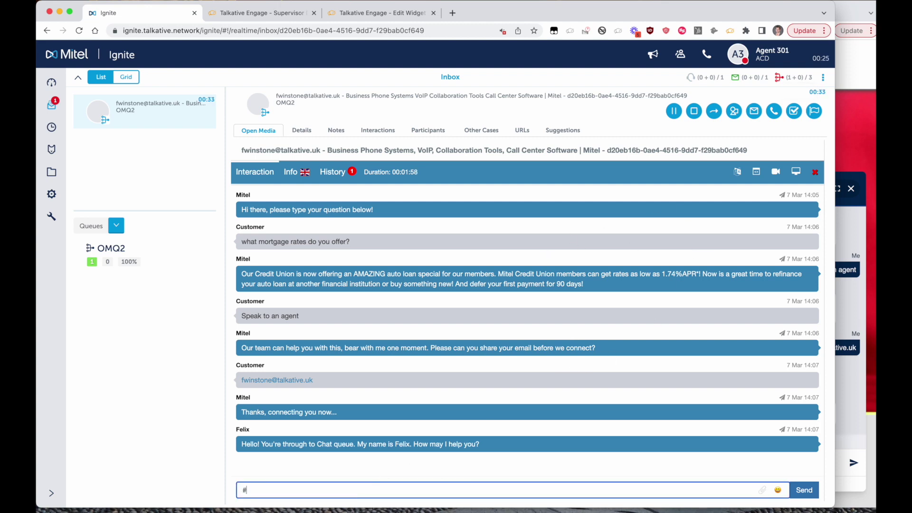
type("#i")
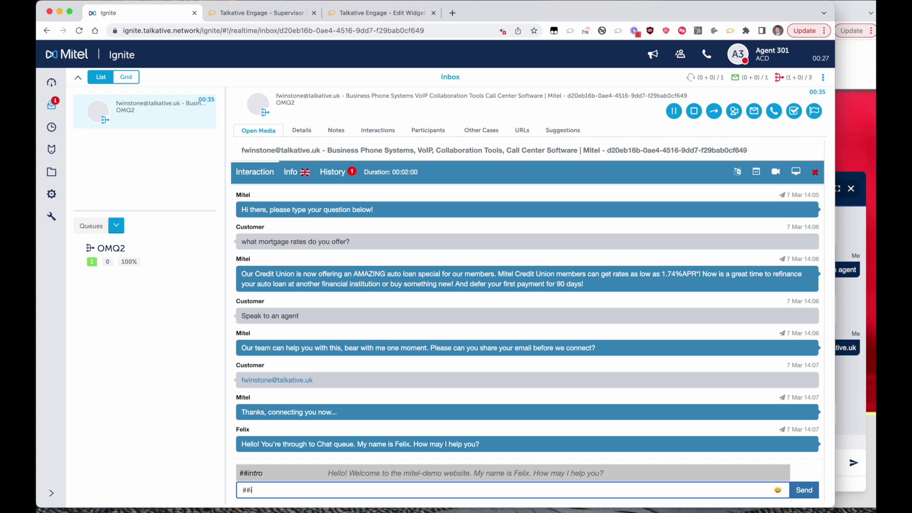
key("Return")
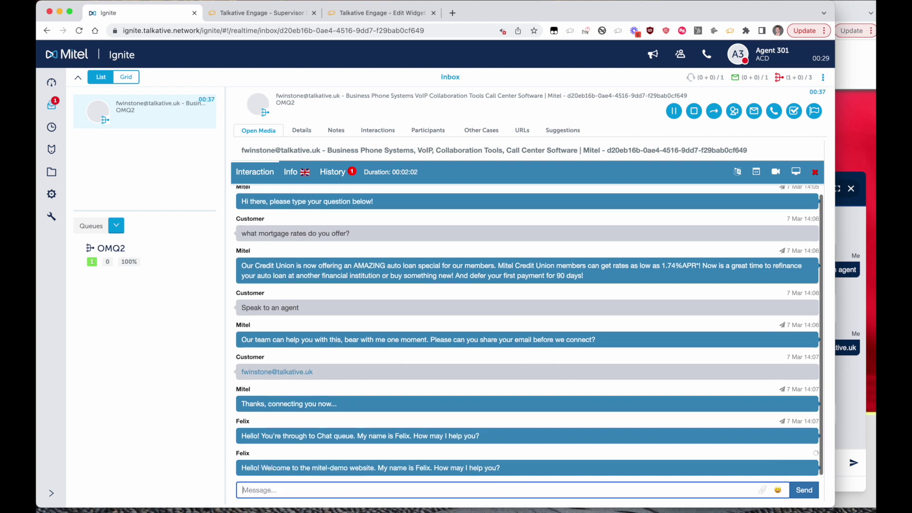
type("hello")
key("Return")
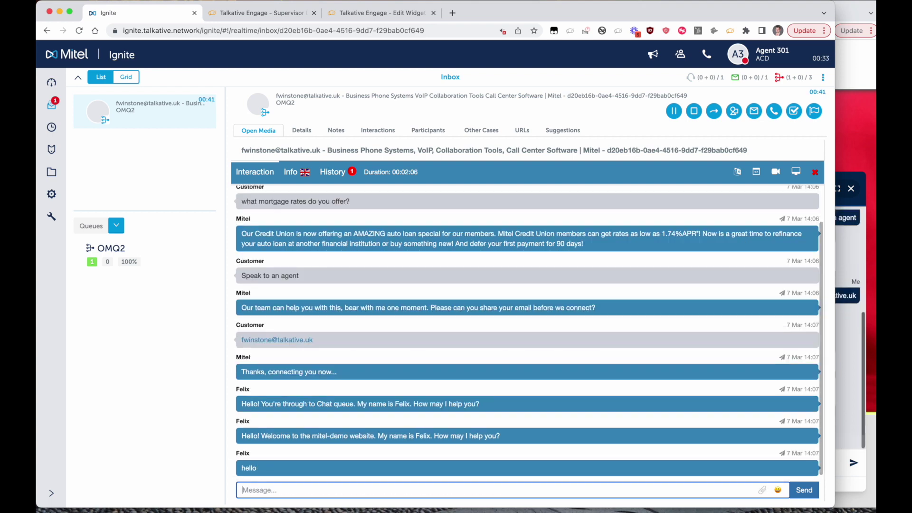
- As the customer, send 'bonjour' and 'je suis anglais' from the website widget
left_click(853, 430)
left_click_drag(433, 270, 494, 276)
left_click(759, 466)
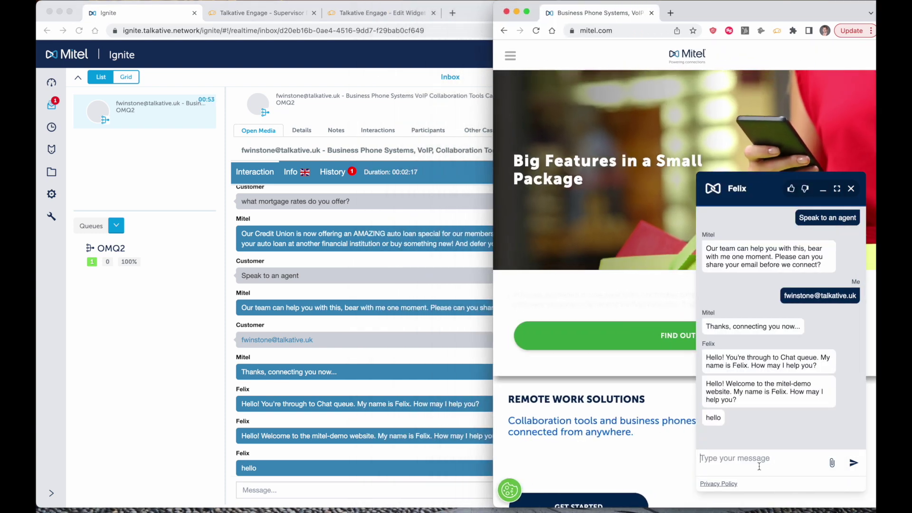
type("as im typ")
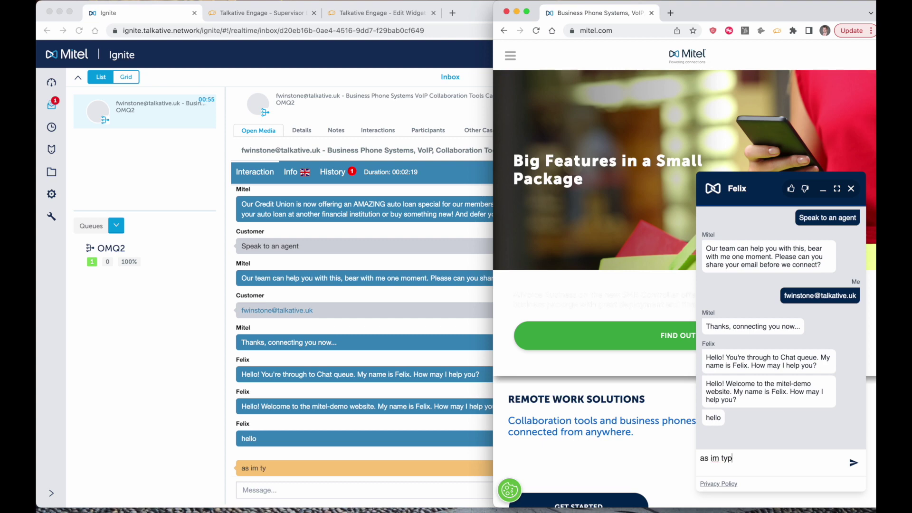
type("ing out")
key("super+BackSpace")
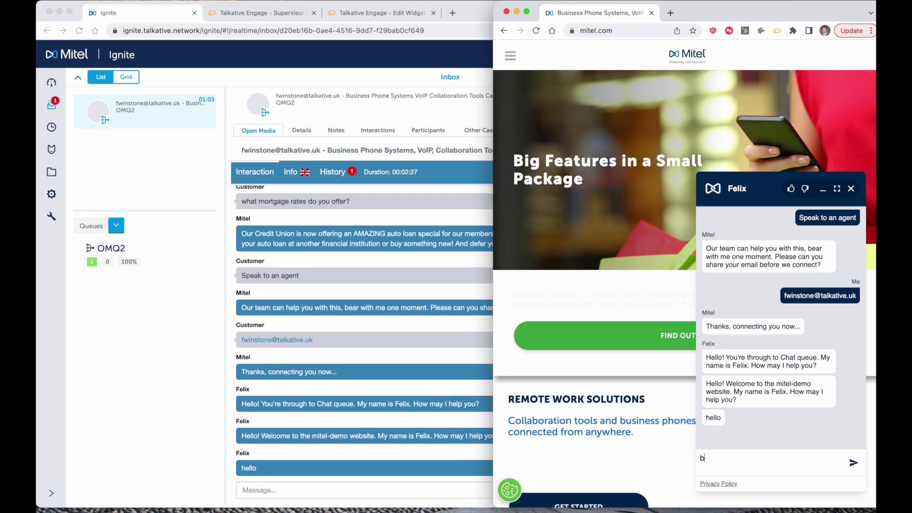
type("bonjor")
key("BackSpace")
type("ur")
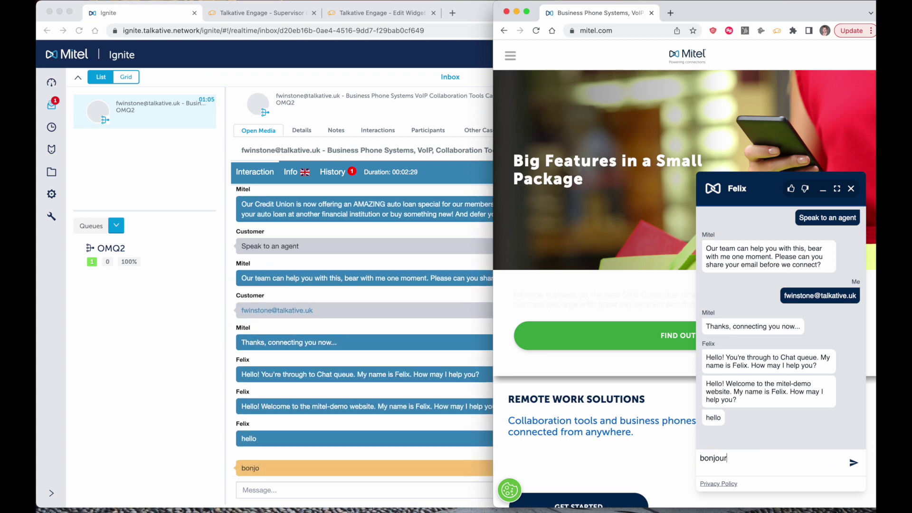
key("Return")
type("je ")
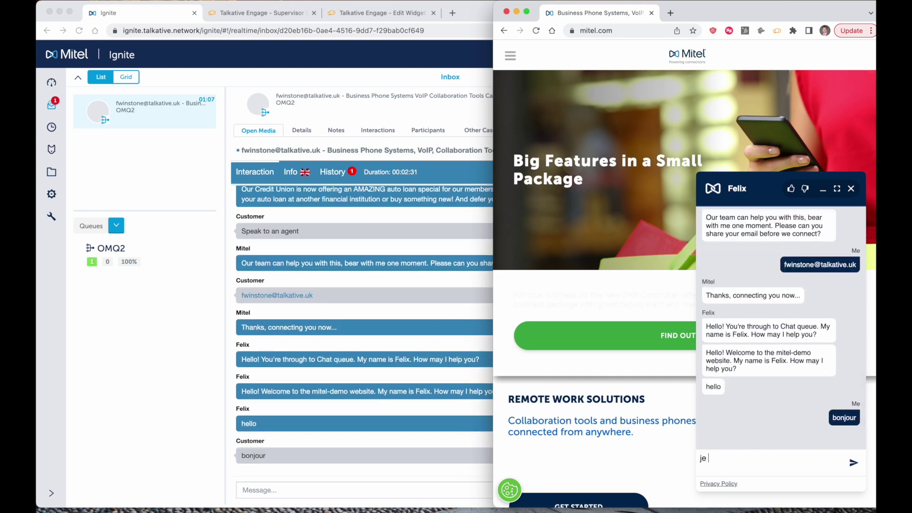
type("suis anglais")
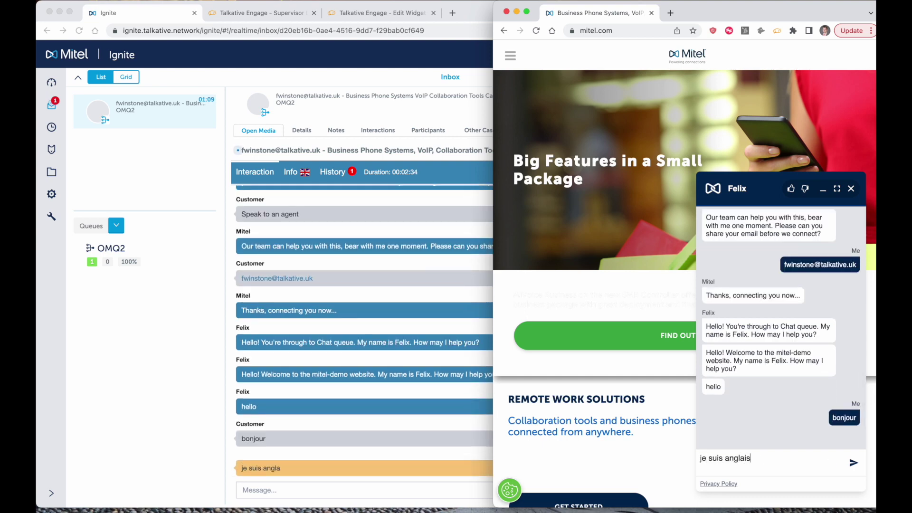
key("Return")
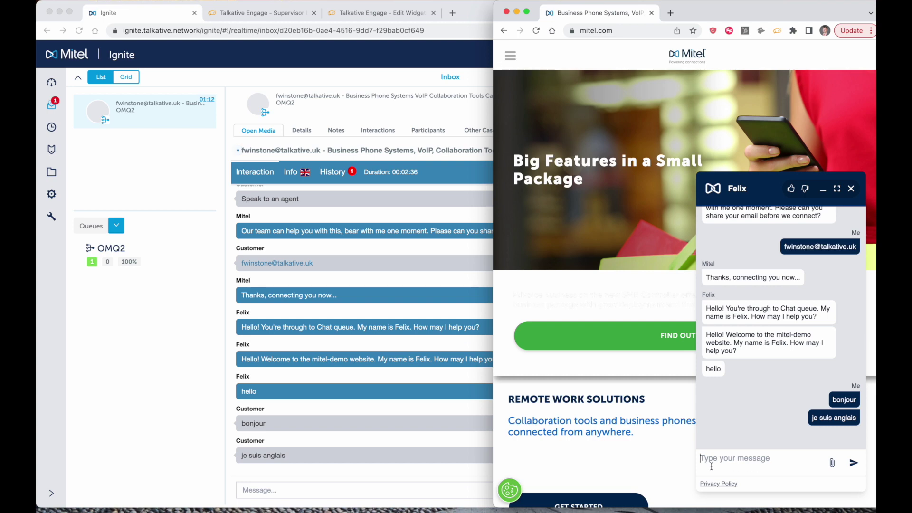
left_click(406, 438)
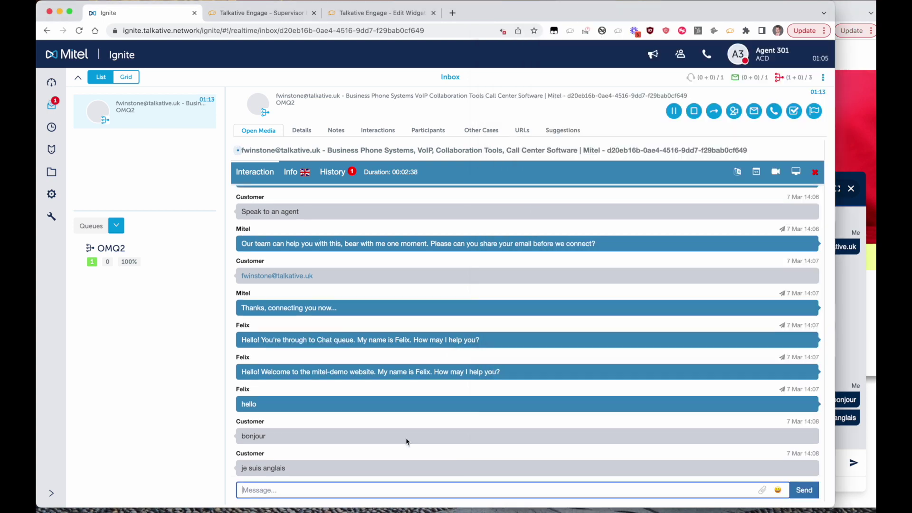
- Translate the customer's French into English, then send 'hello!' and the ##video canned reply
left_click(737, 172)
left_click(678, 210)
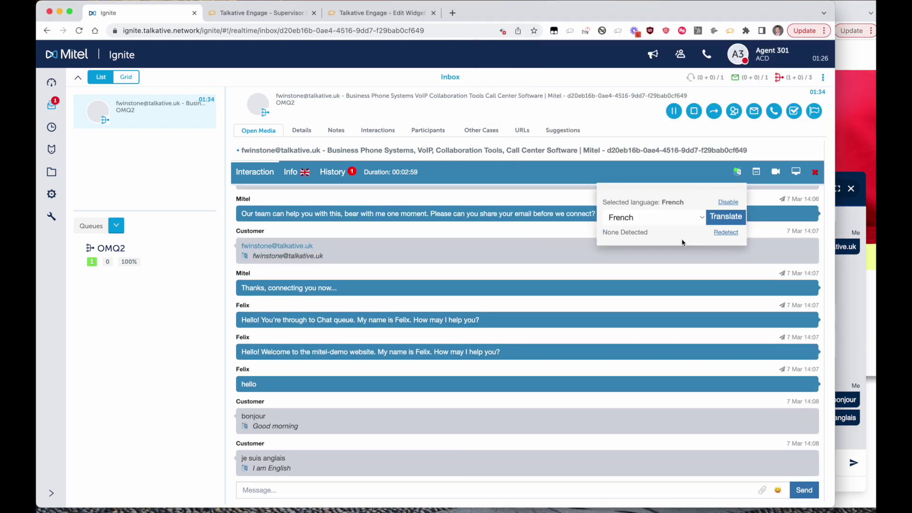
left_click(258, 493)
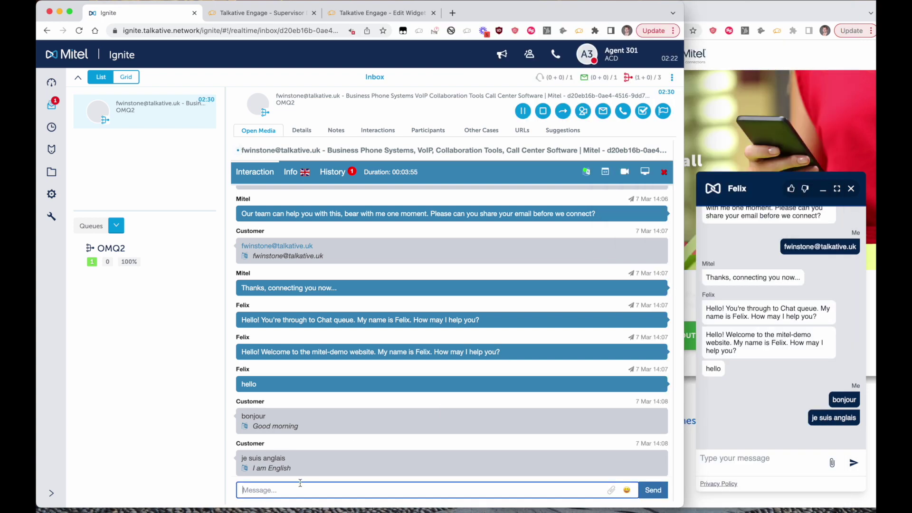
type("hel")
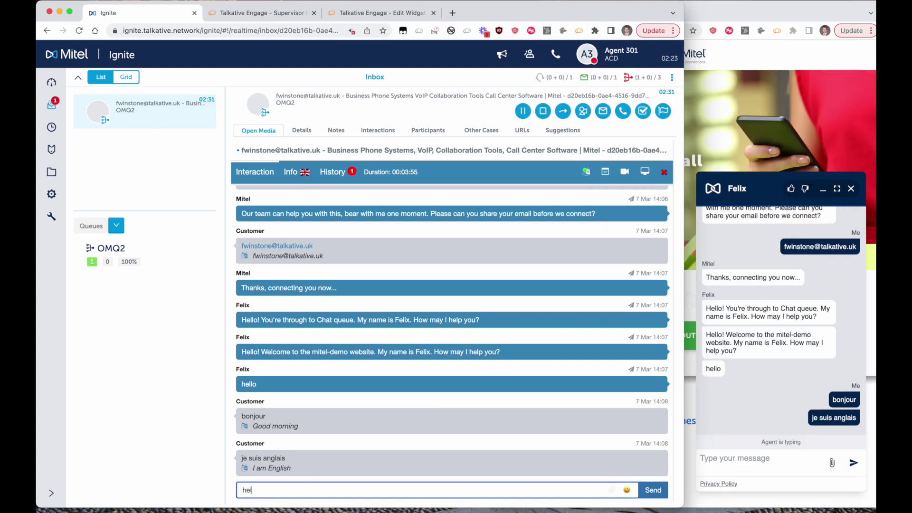
type("lo!")
key("Return")
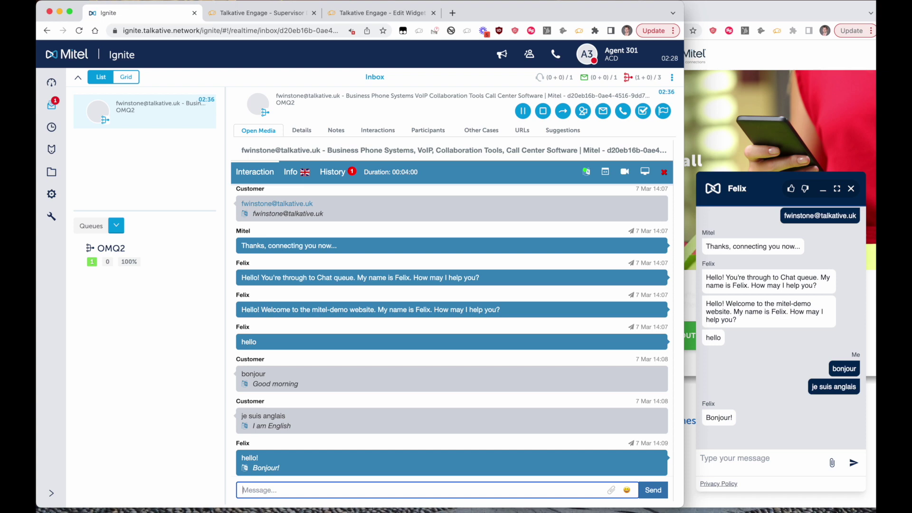
type("##")
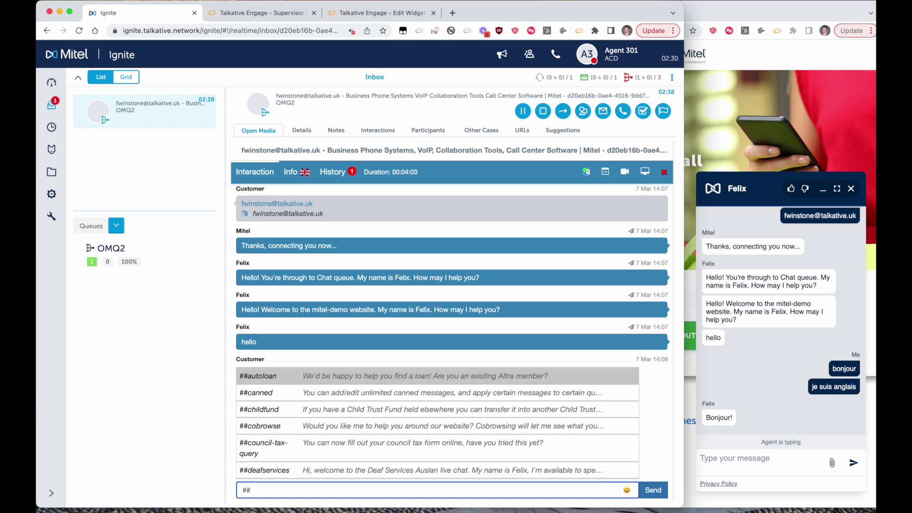
type("video")
key("Return")
key("Return")
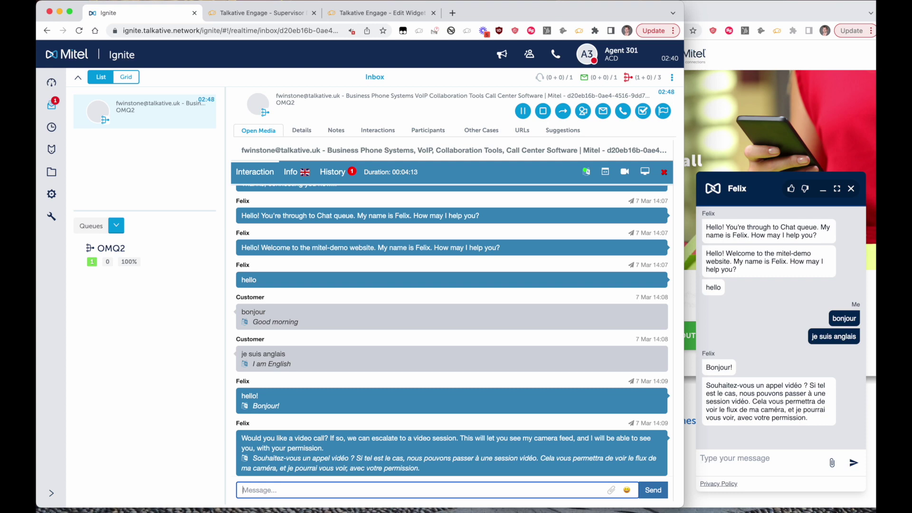
- As the customer, send a message containing a credit card number, then open Customer View
left_click(740, 459)
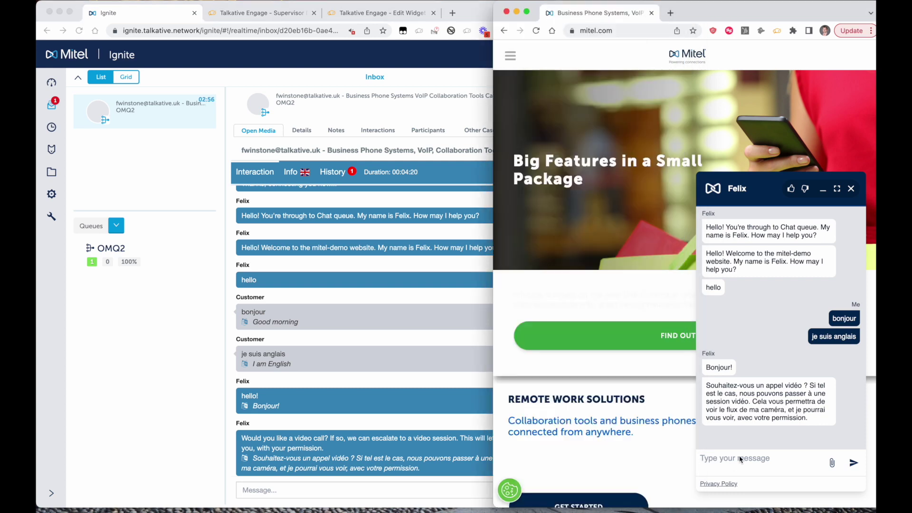
type("my cc num")
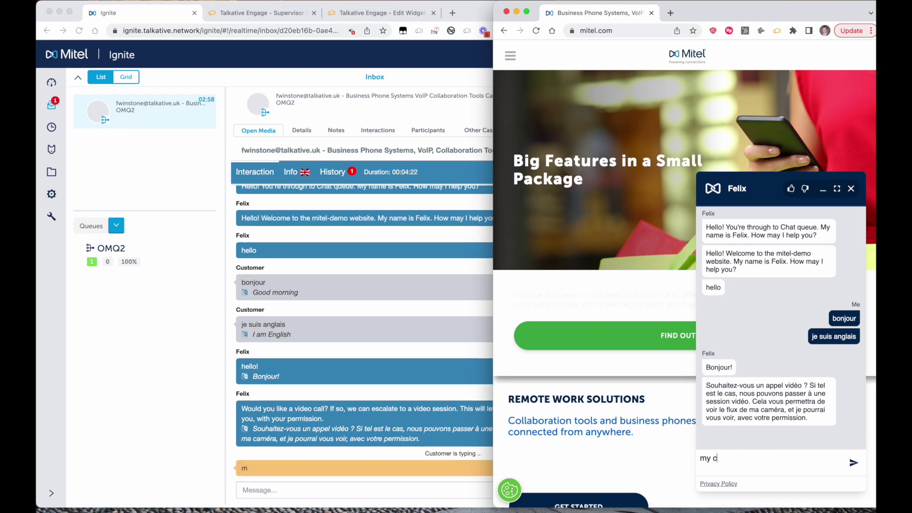
type("ber is 1234123421341234")
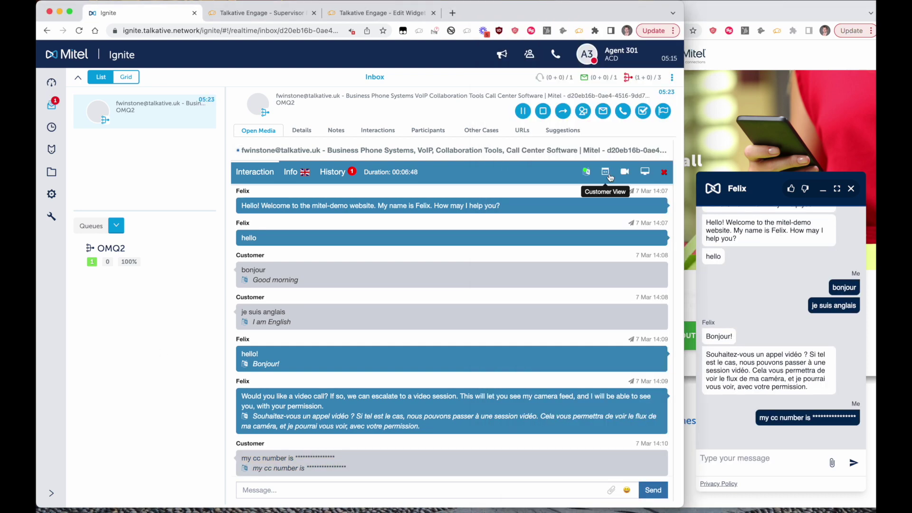
left_click(611, 177)
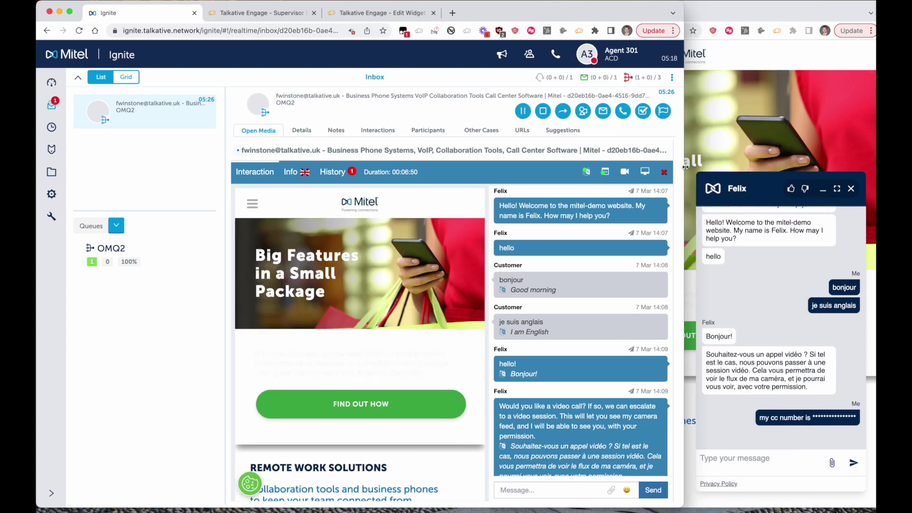
- Widen Ignite to review the customer's live mitel.com page, then close Customer View
left_click_drag(684, 166, 875, 177)
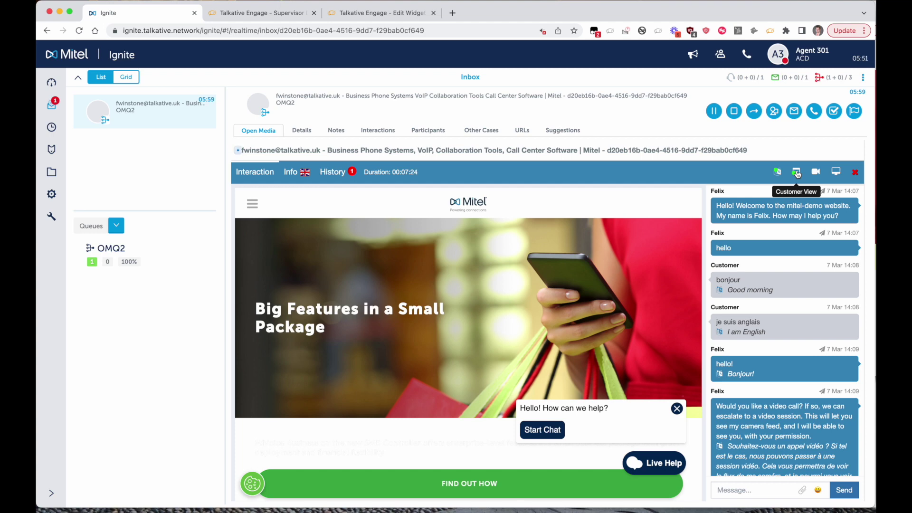
left_click(798, 174)
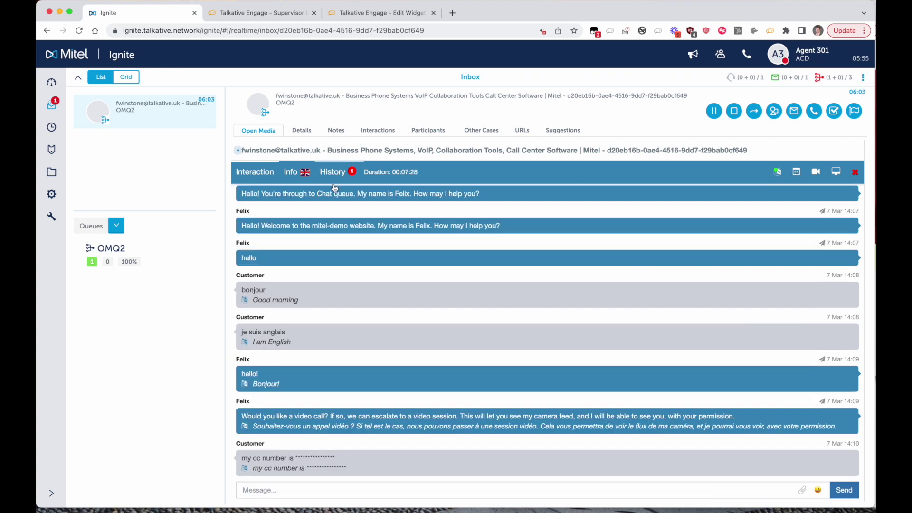
- Review the customer's device and journey on the Info tab, then start a video call offer
left_click(293, 174)
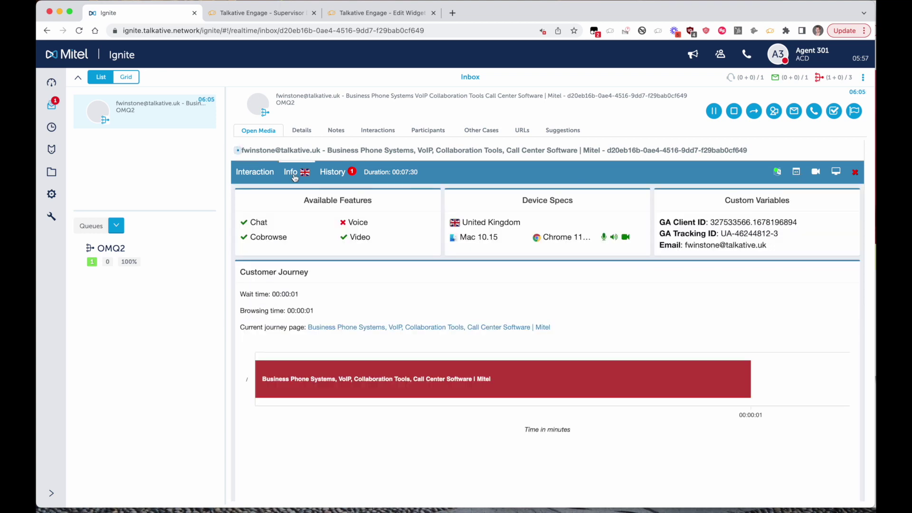
mouse_move(448, 397)
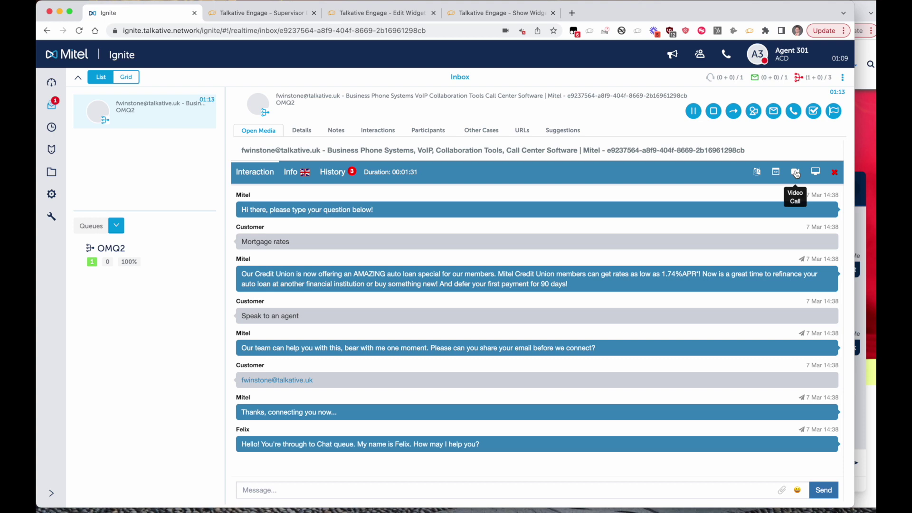
left_click(796, 174)
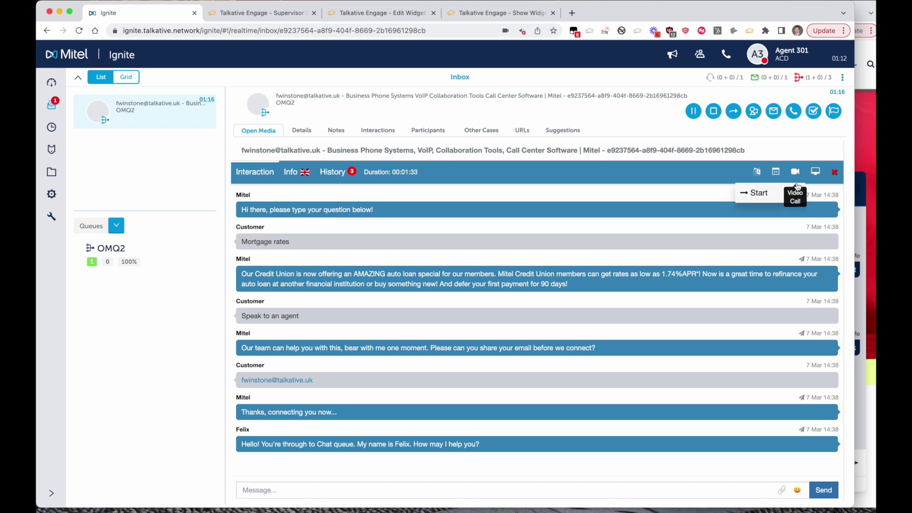
left_click(782, 192)
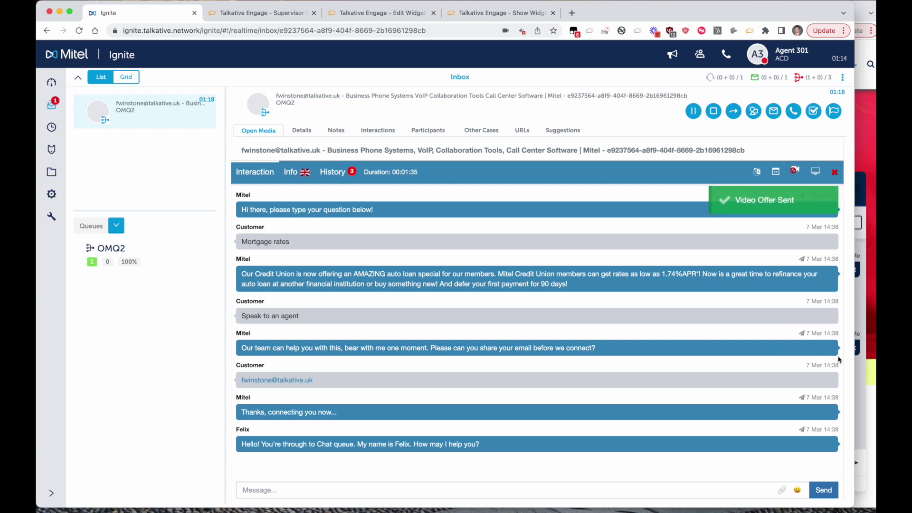
left_click(857, 380)
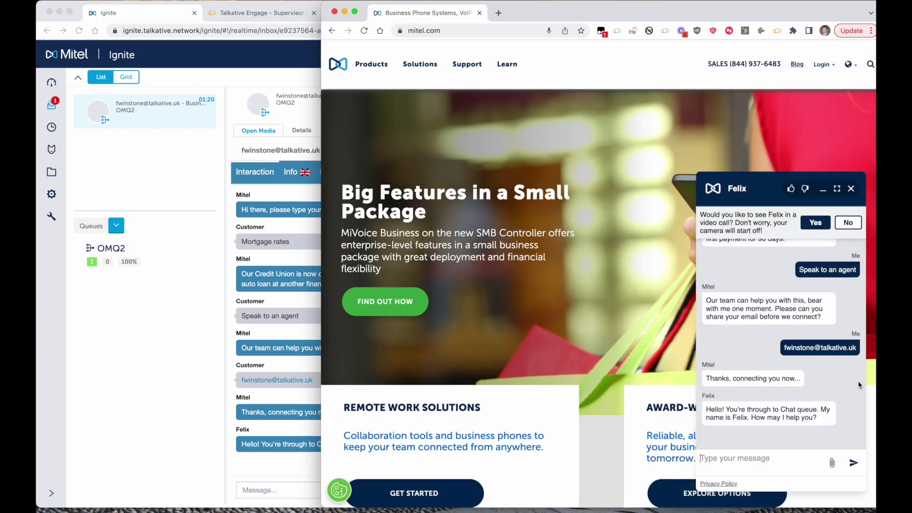
- Accept the video call as the customer, try screen share and settings, and toggle Chat/Video views
left_click(813, 229)
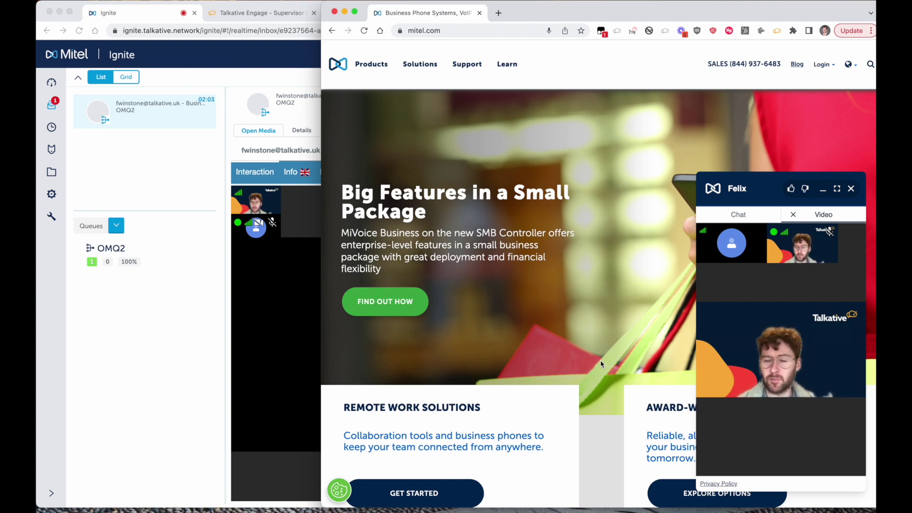
mouse_move(759, 366)
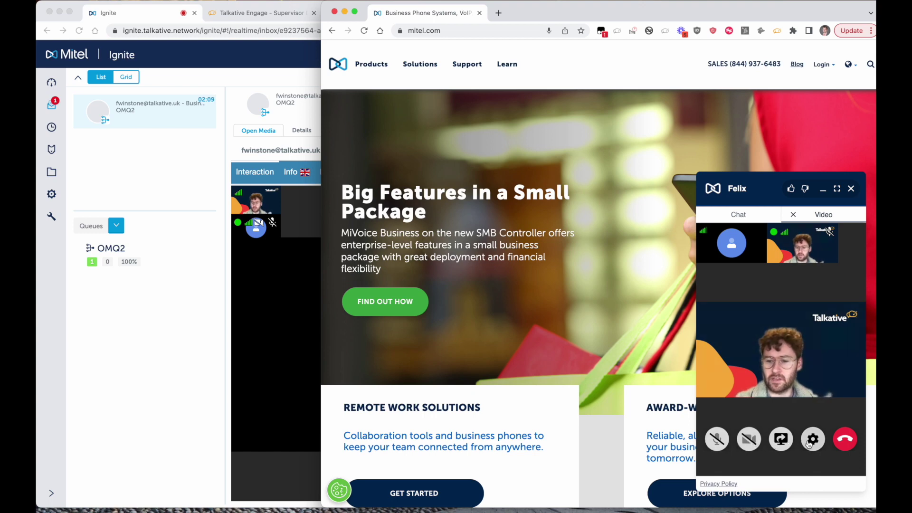
left_click(781, 439)
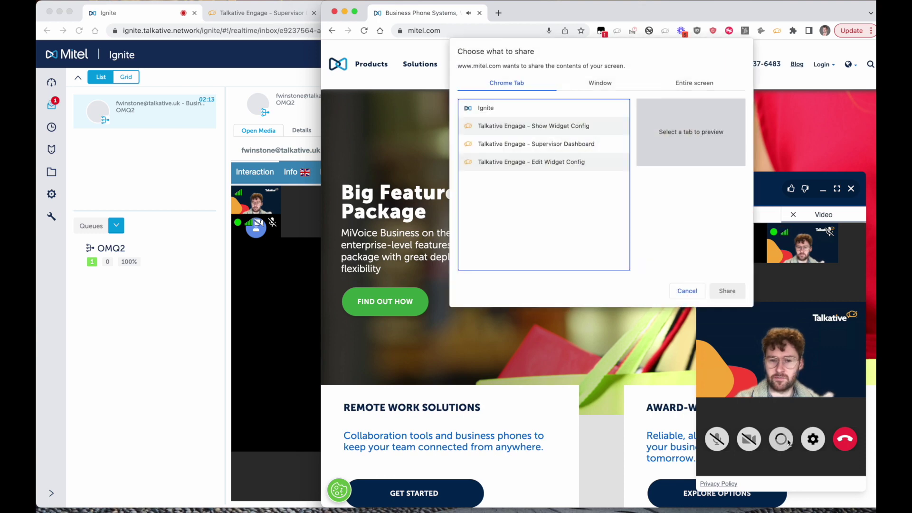
left_click(687, 291)
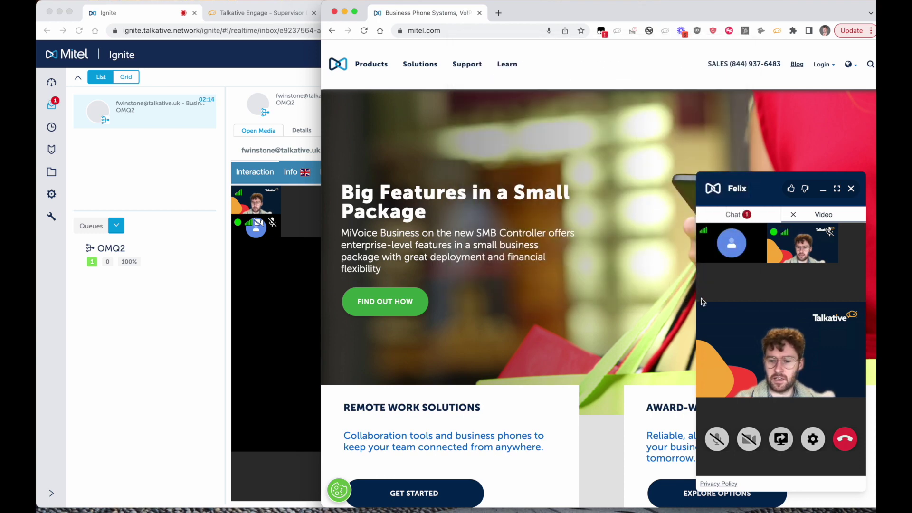
left_click(814, 441)
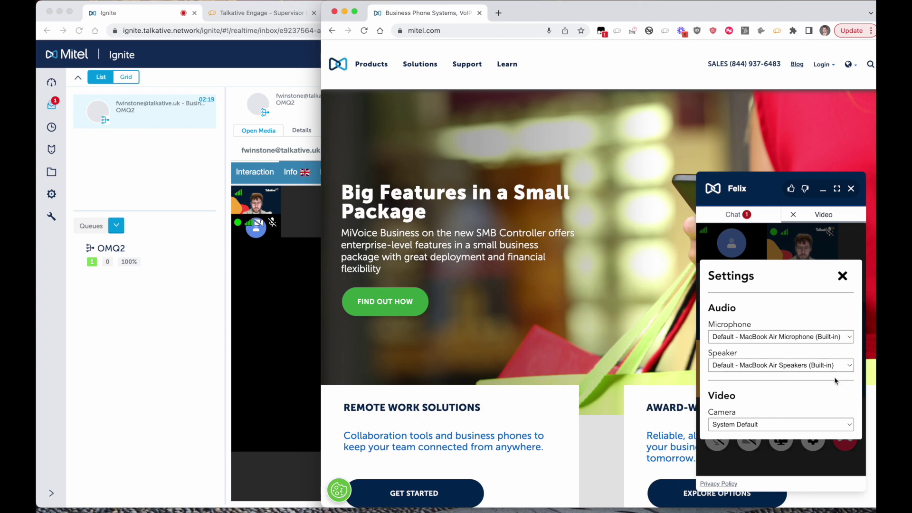
left_click(843, 276)
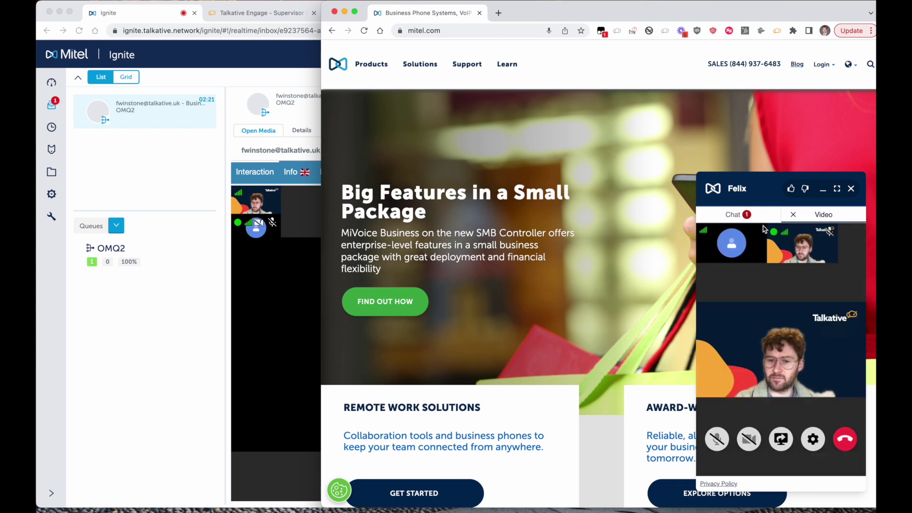
left_click(760, 216)
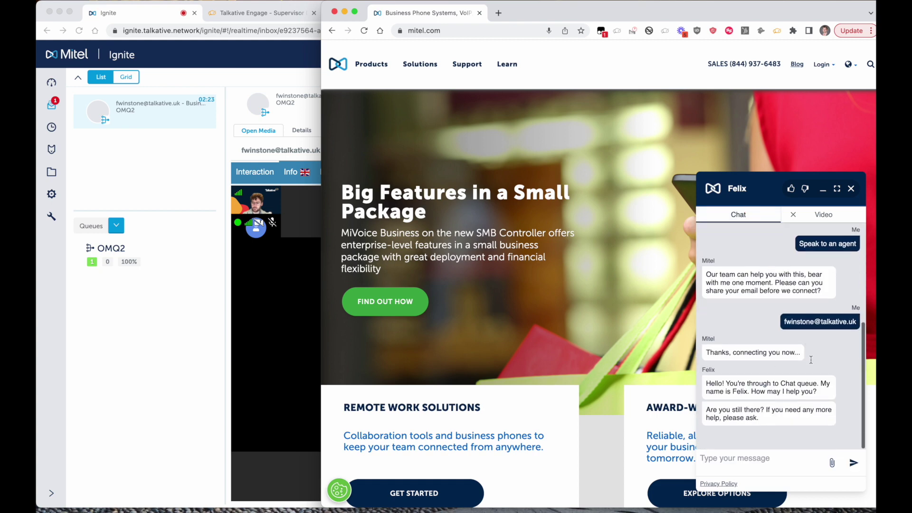
left_click(815, 216)
left_click(135, 350)
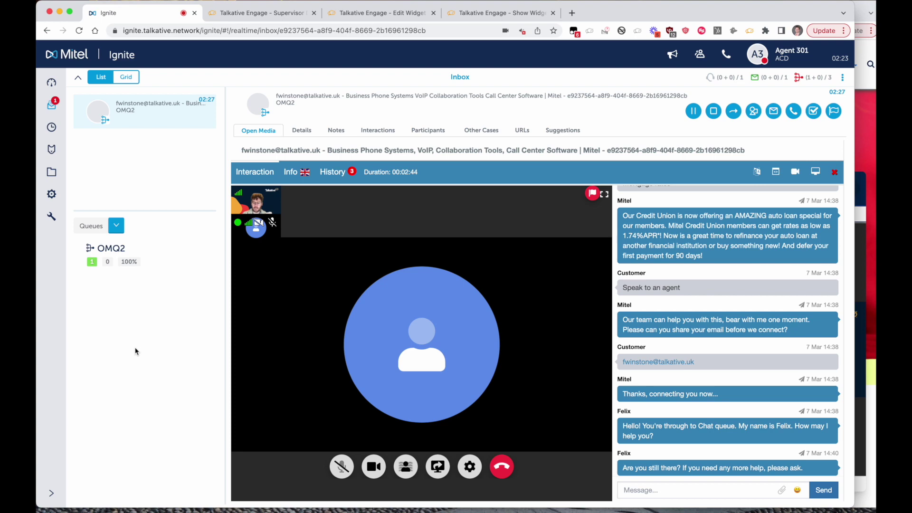
- Share the Show Widget Config Chrome tab with the customer in the video call
left_click(438, 466)
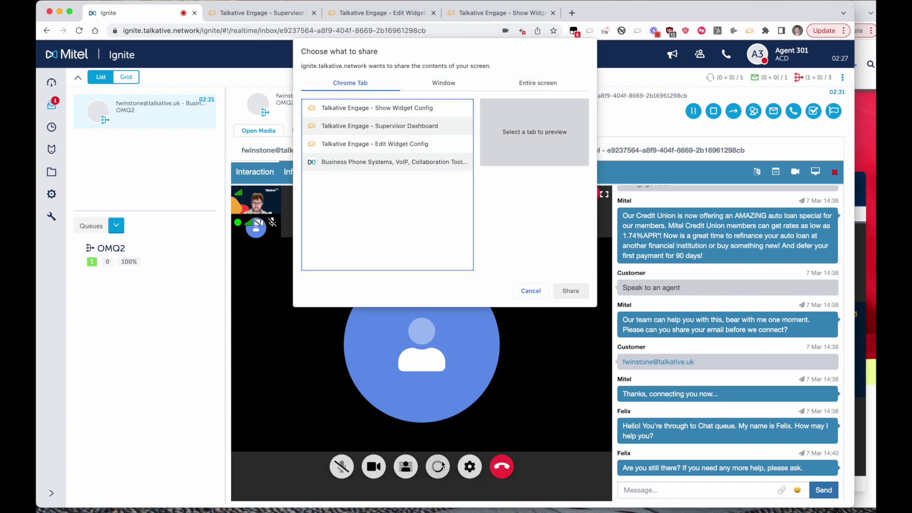
left_click(374, 162)
left_click(376, 109)
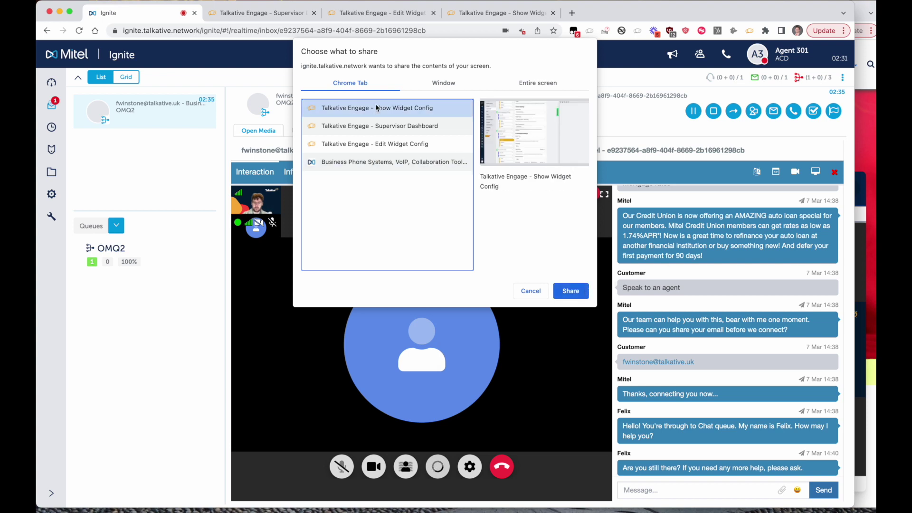
left_click(568, 291)
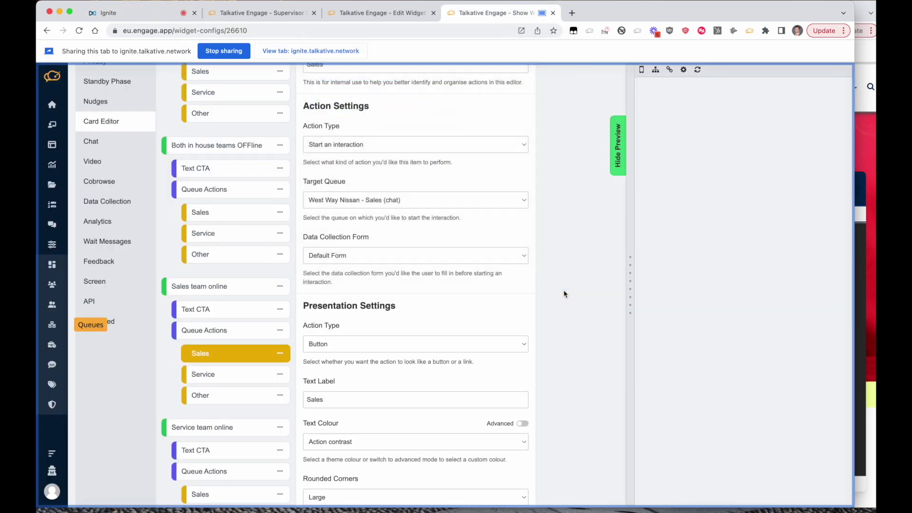
left_click(864, 165)
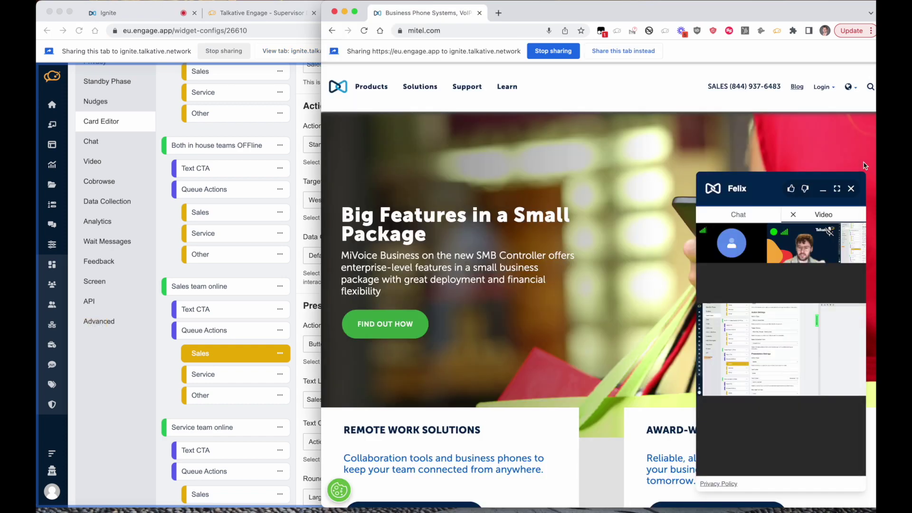
- Enlarge the widget to view the shared widget-config screen, then restore the small video window
left_click(836, 189)
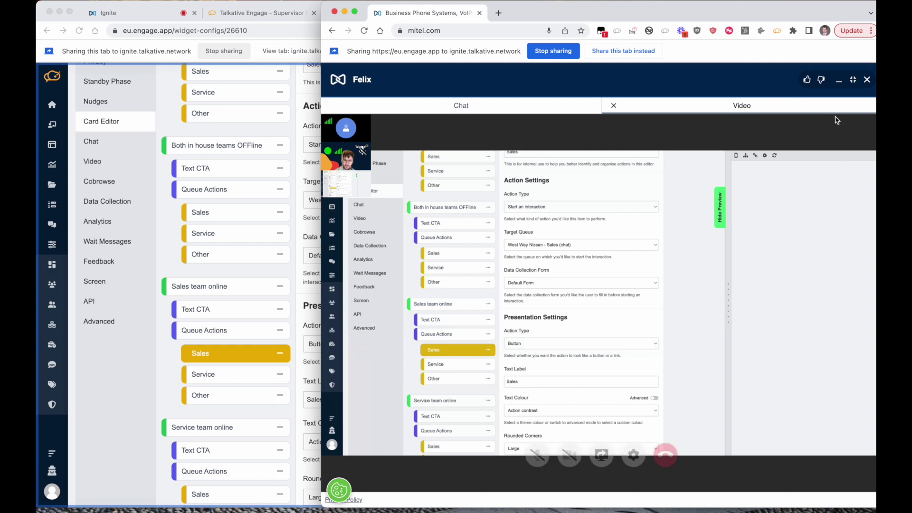
left_click(854, 79)
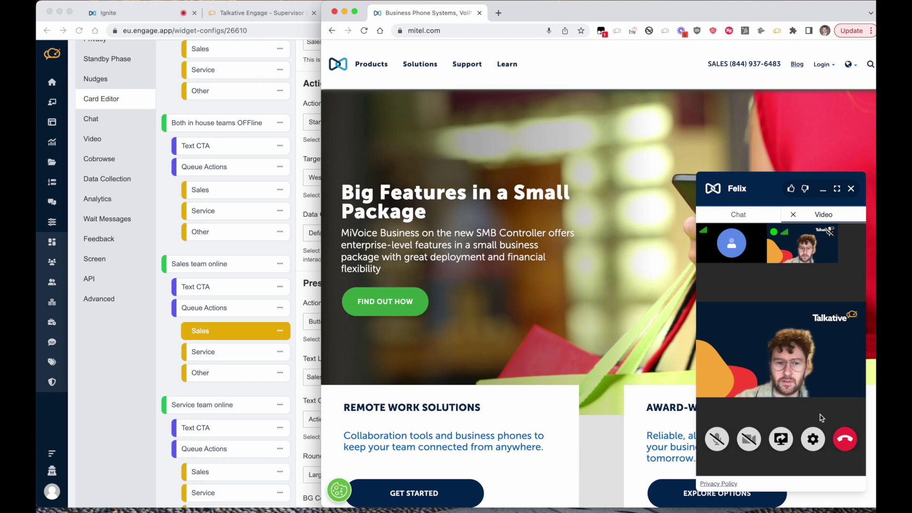
- End the video call and then the chat, confirming Yes both times
left_click(840, 440)
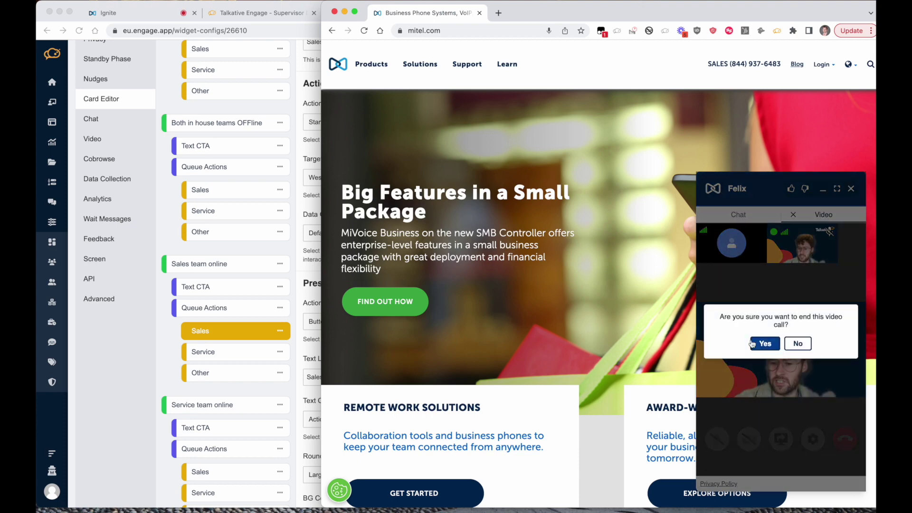
left_click(762, 344)
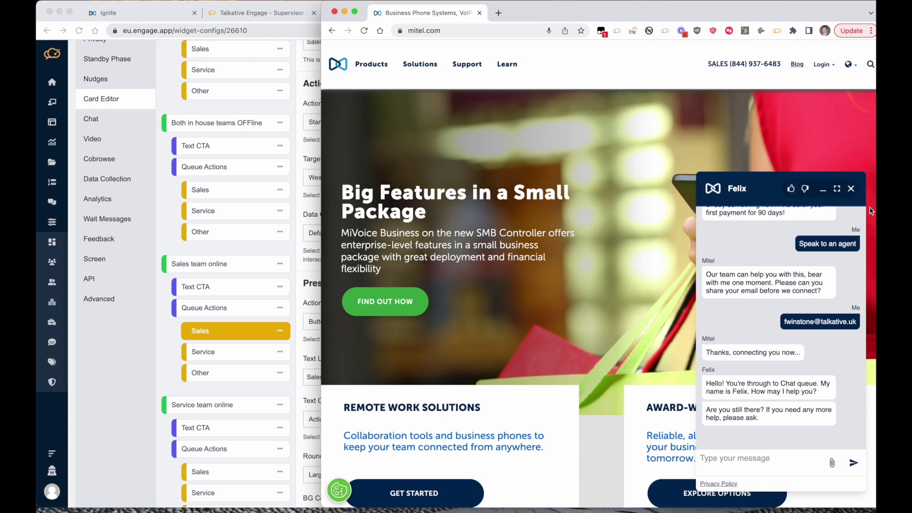
left_click(851, 189)
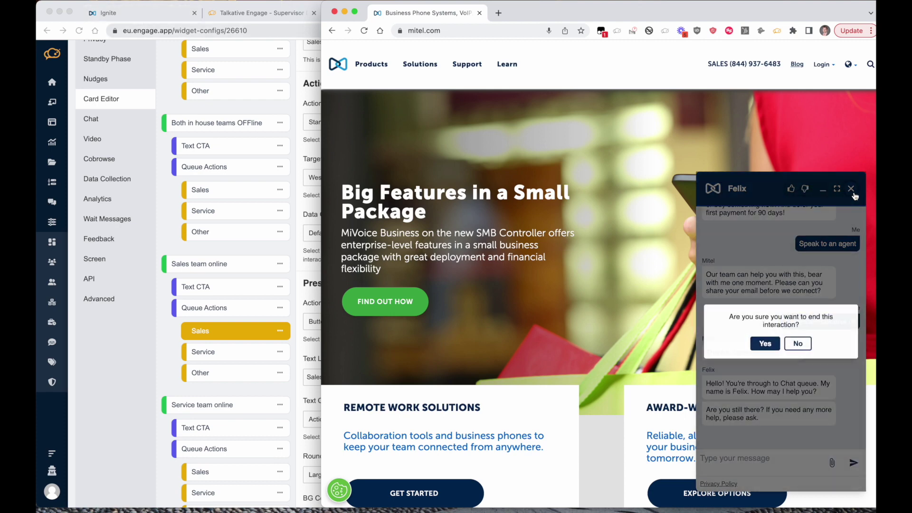
left_click(772, 349)
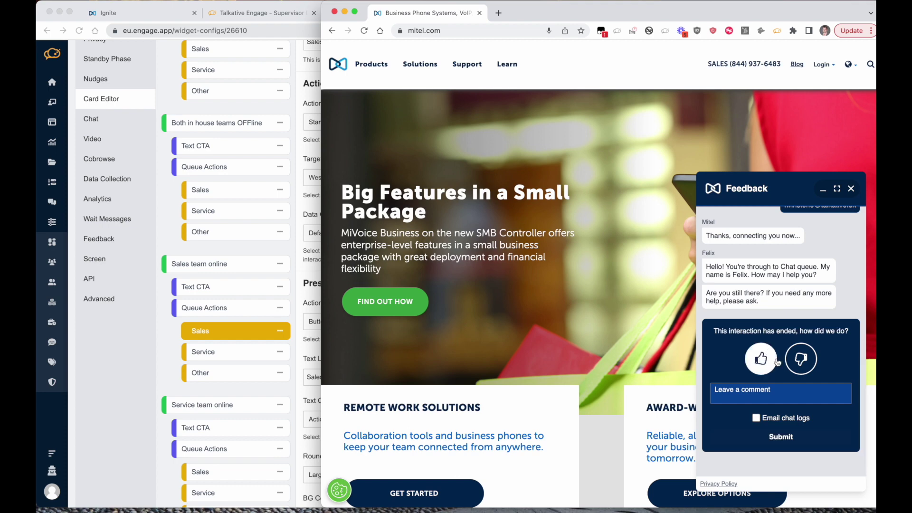
- Submit thumbs-up feedback with the comment 'great'
left_click(755, 389)
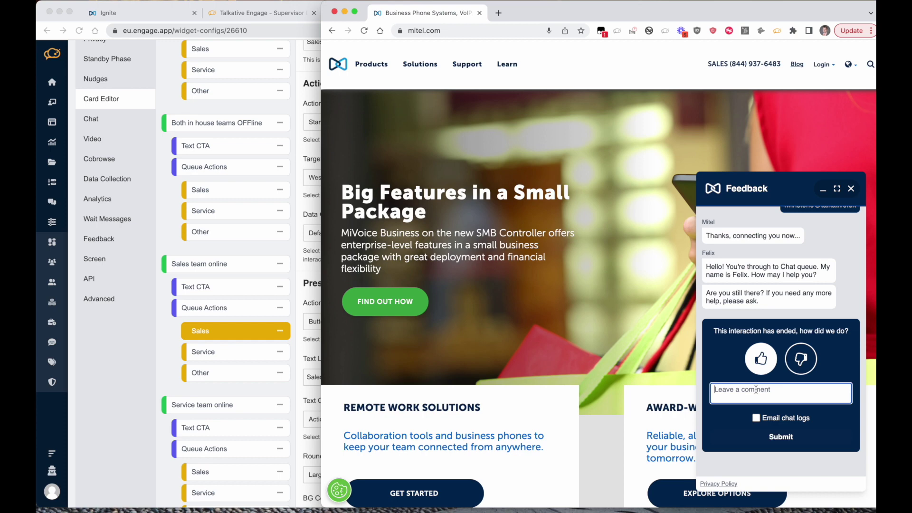
type("great")
left_click(779, 437)
left_click(118, 13)
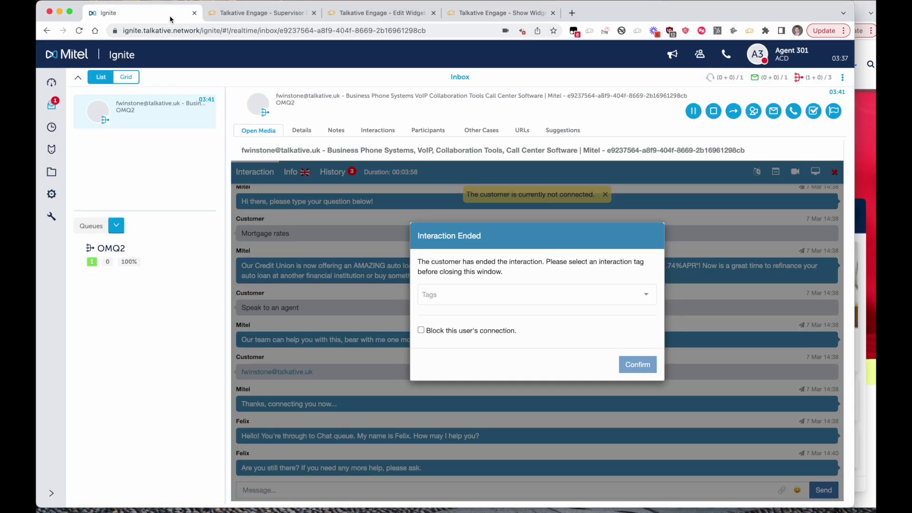
- Tag the ended interaction as Corporate Account, leave Block unchecked, and confirm
left_click(445, 303)
left_click(451, 314)
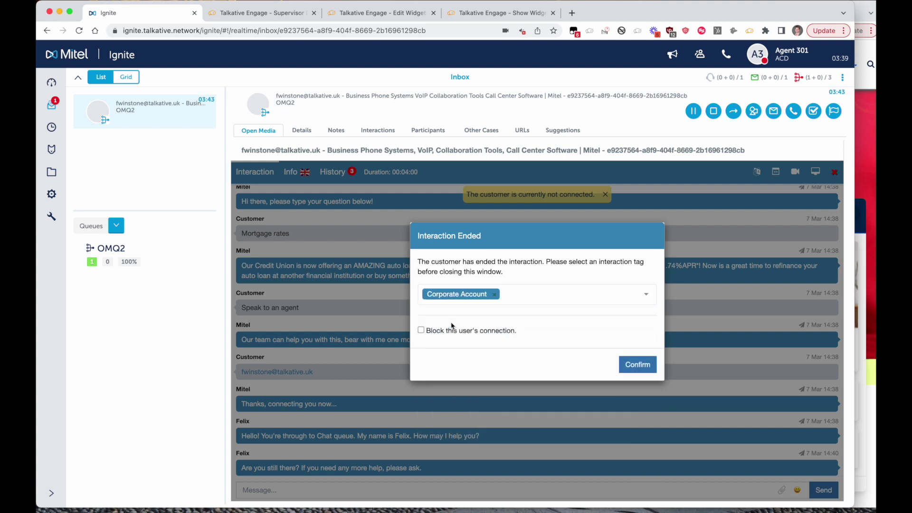
left_click(421, 331)
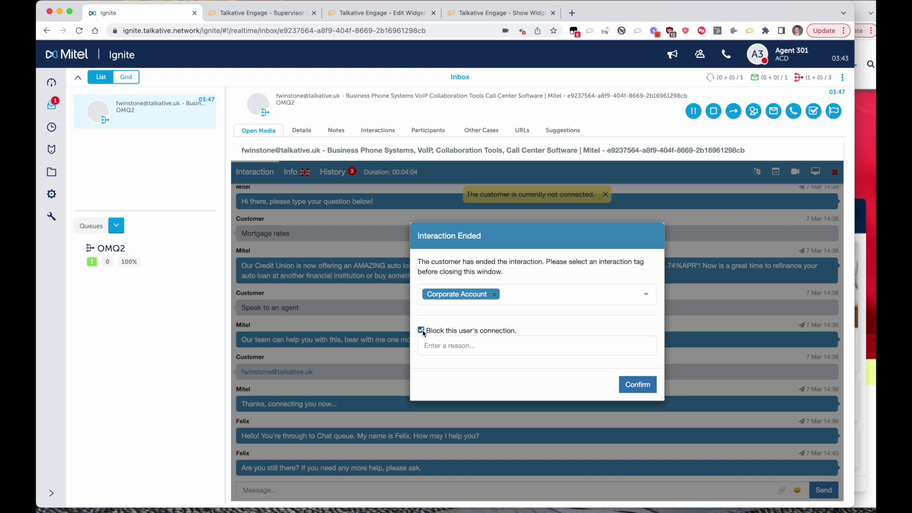
left_click(422, 331)
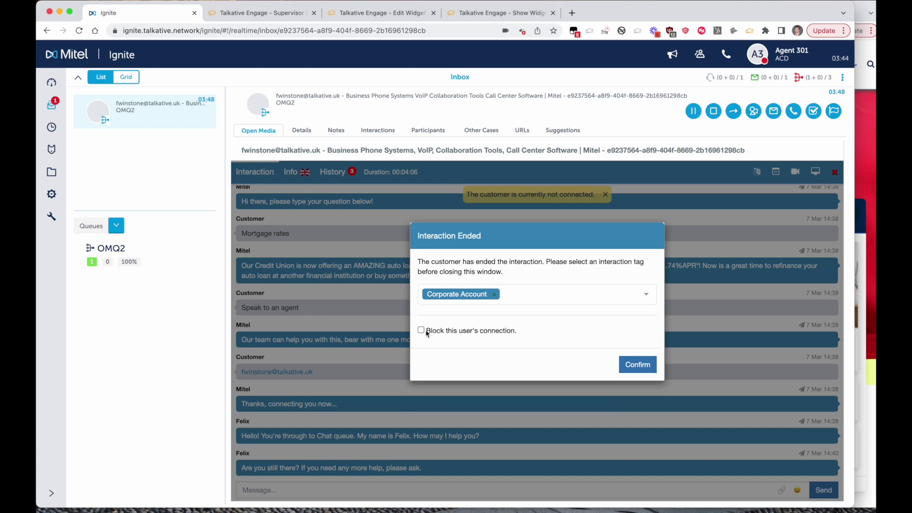
left_click(643, 367)
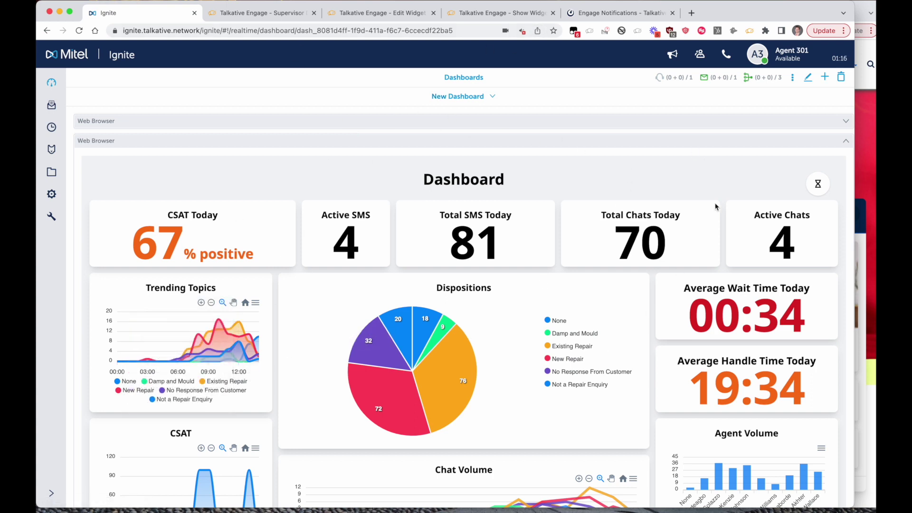
- Bring up the Talkative Live Dashboard in edit mode after a brief look at the Ignite tab
left_click(275, 15)
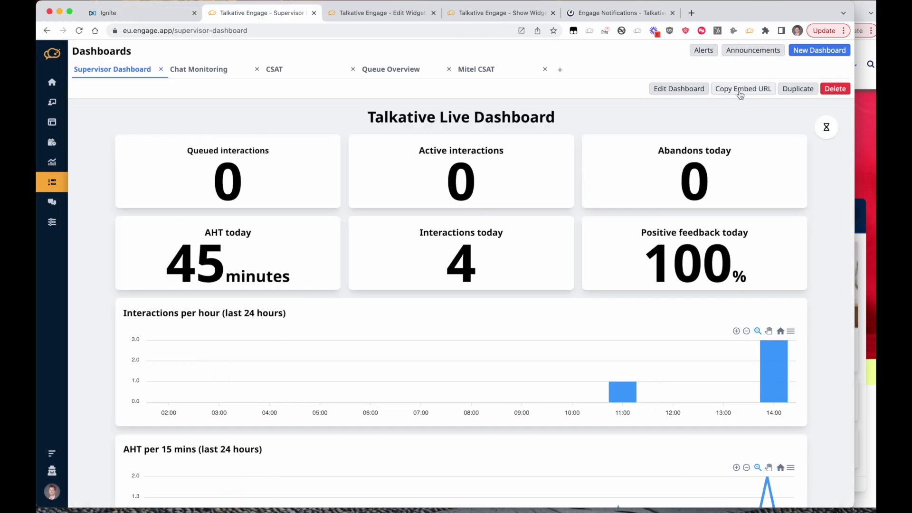
left_click(114, 18)
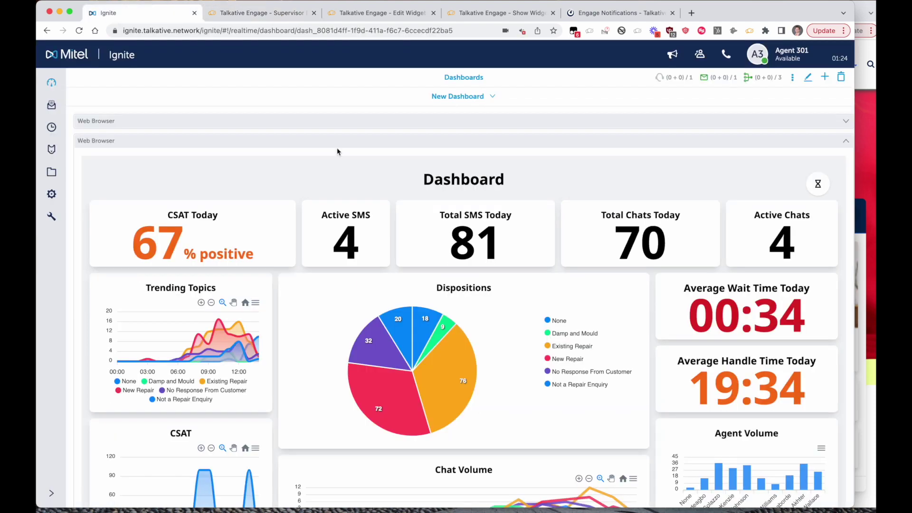
left_click(255, 17)
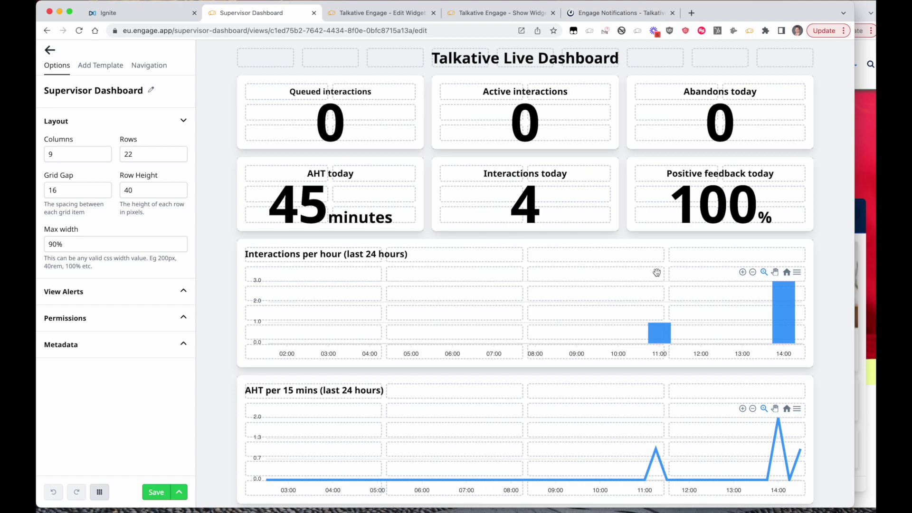
- Change the AHT today widget's report duration from 12 to 1 hours so it reads 11 minutes
left_click(316, 210)
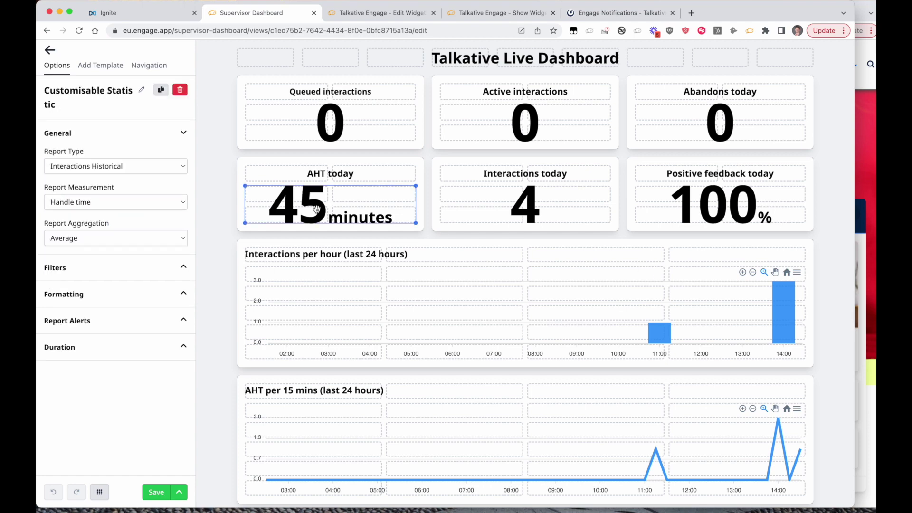
left_click(90, 347)
left_click(71, 407)
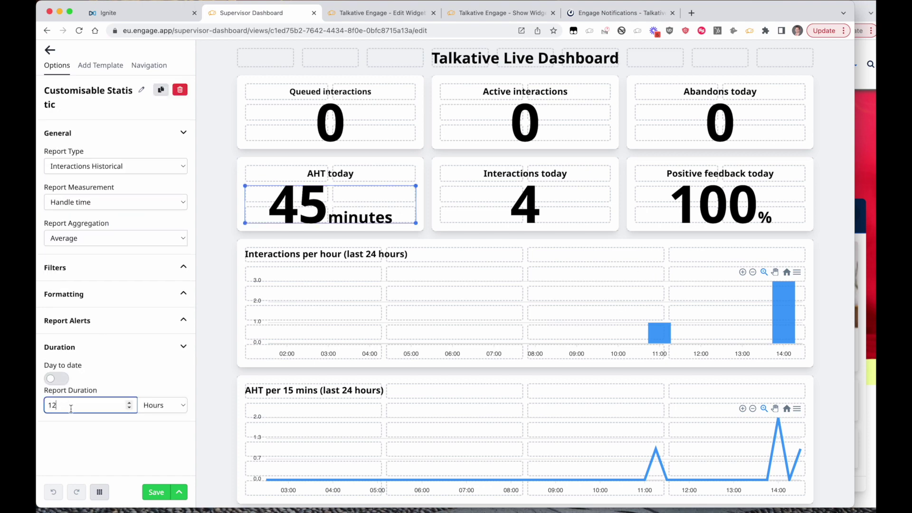
key("BackSpace")
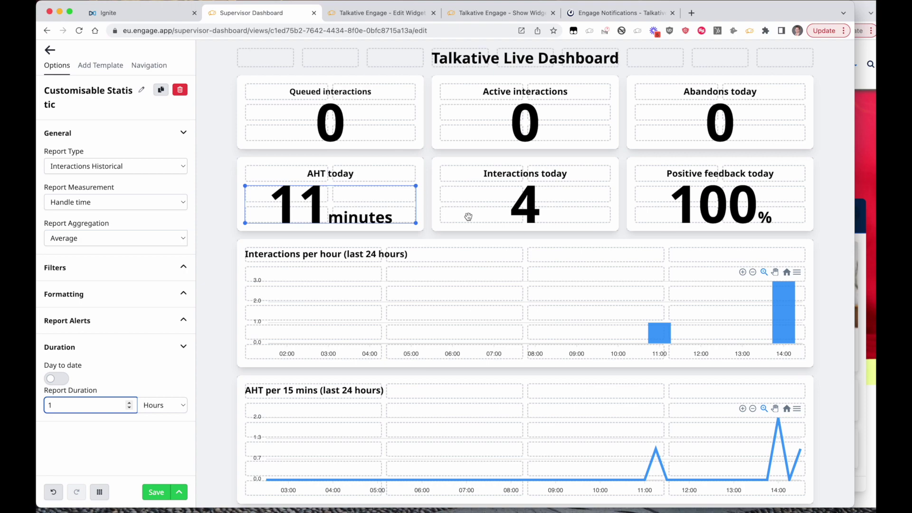
left_click(144, 19)
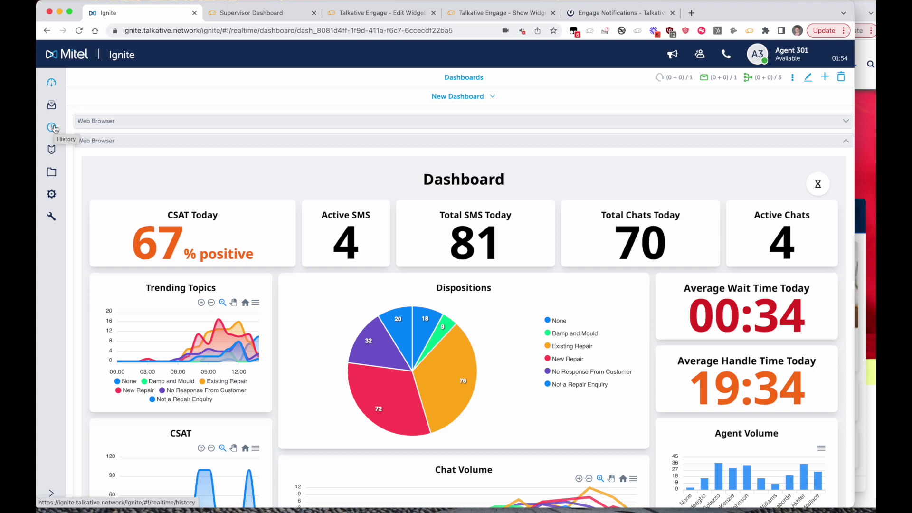
- Open the top mitel.com chat in History and scroll through its Open Media interaction log
left_click(53, 128)
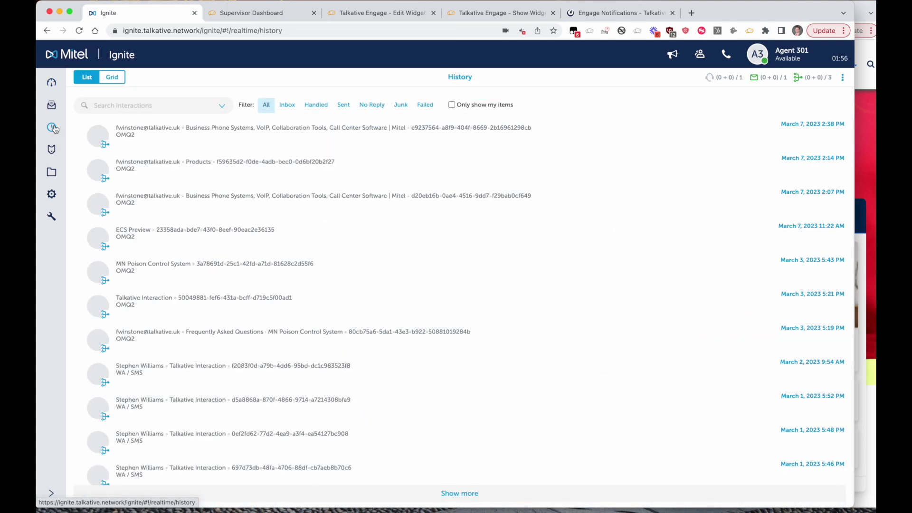
left_click(339, 144)
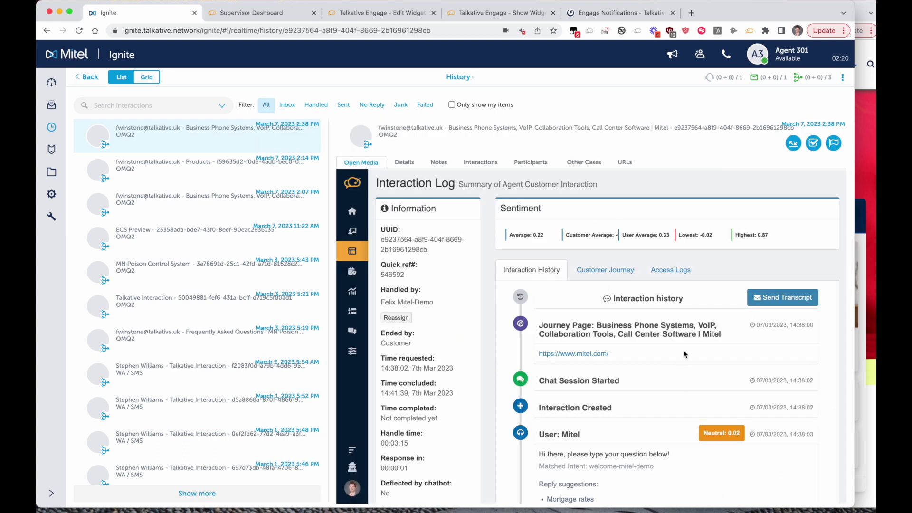
scroll(684, 354, "down", 5)
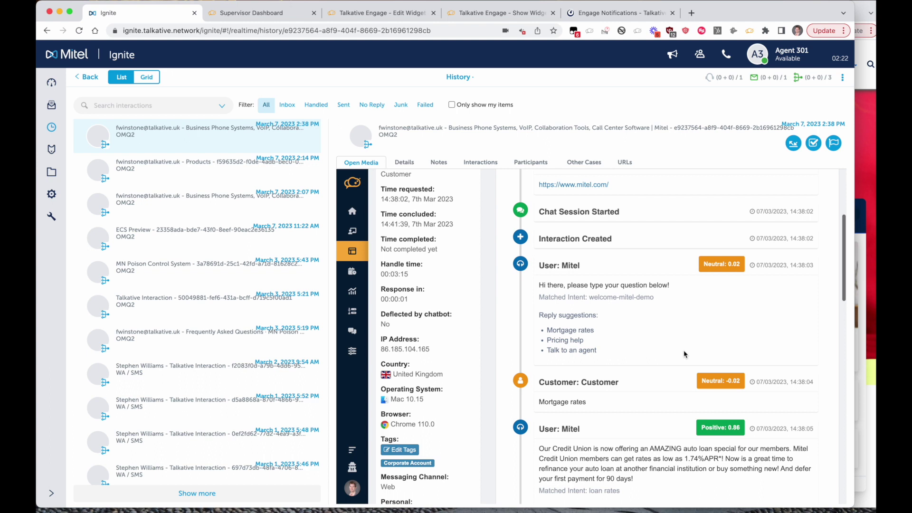
scroll(684, 353, "up", 3)
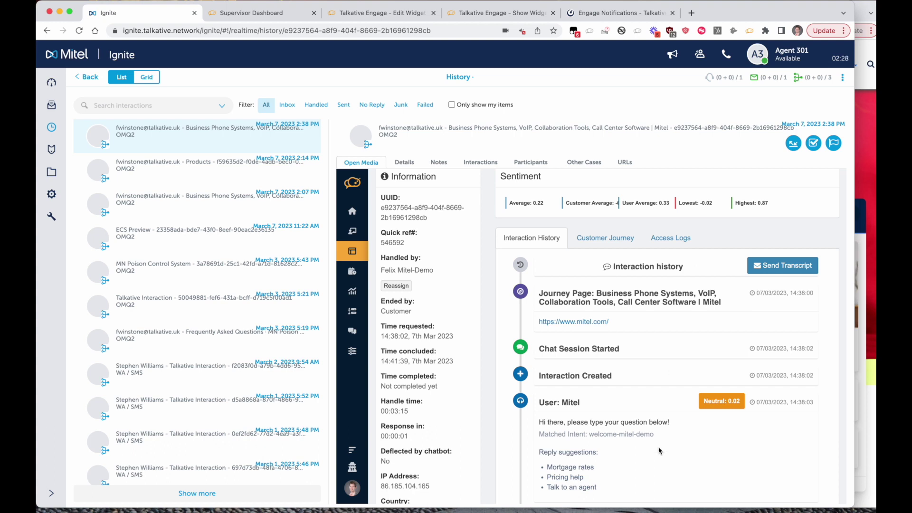
scroll(660, 449, "down", 15)
scroll(660, 451, "down", 7)
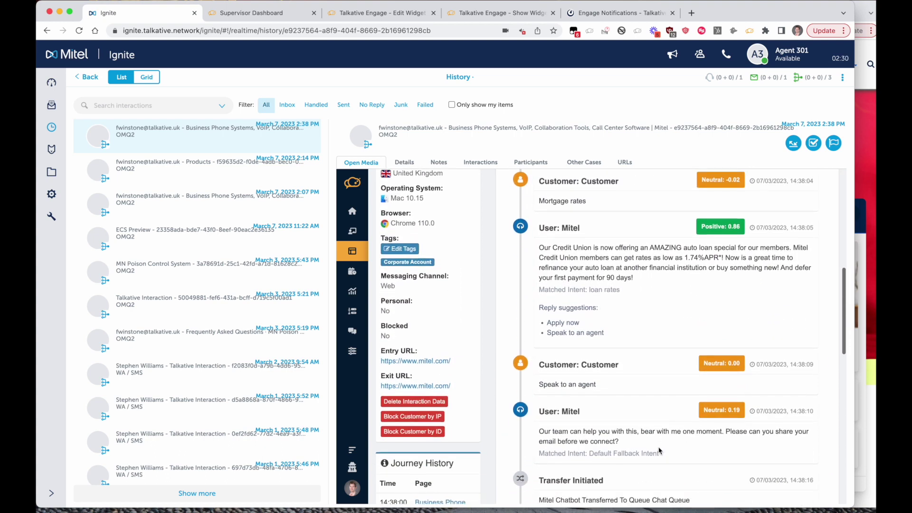
scroll(657, 448, "down", 13)
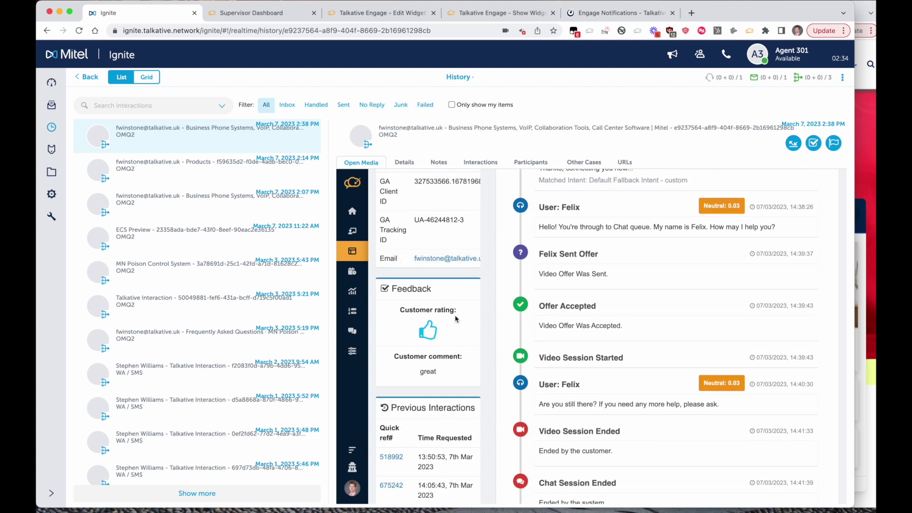
scroll(451, 321, "up", 3)
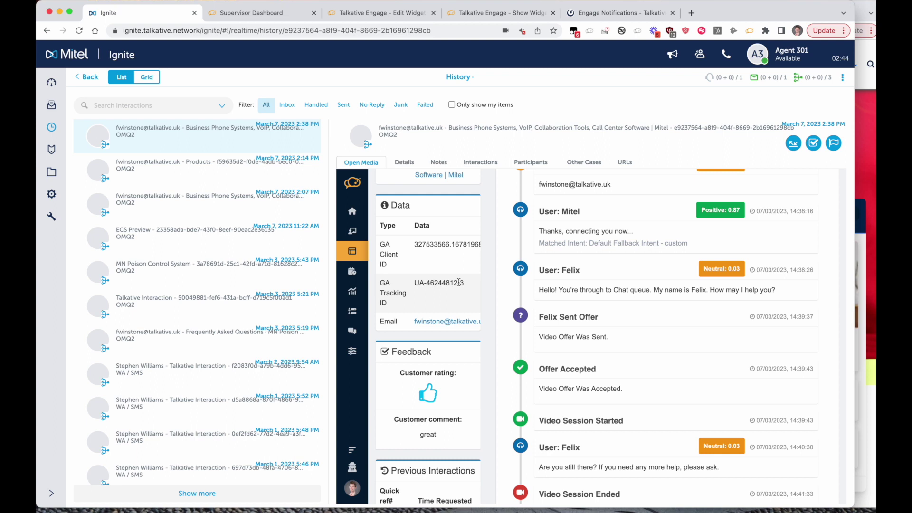
scroll(459, 282, "up", 10)
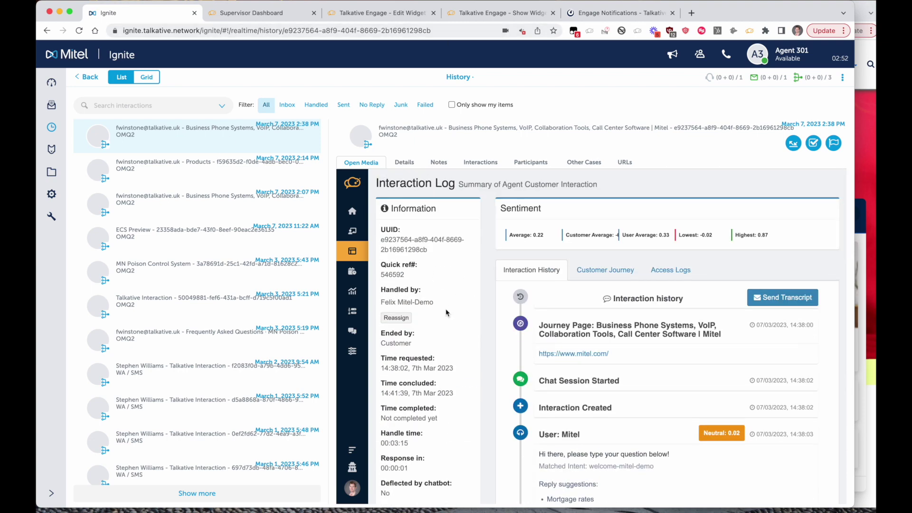
- Show the widget preview in the configuration editor, widening the browser window to fit it
left_click(380, 13)
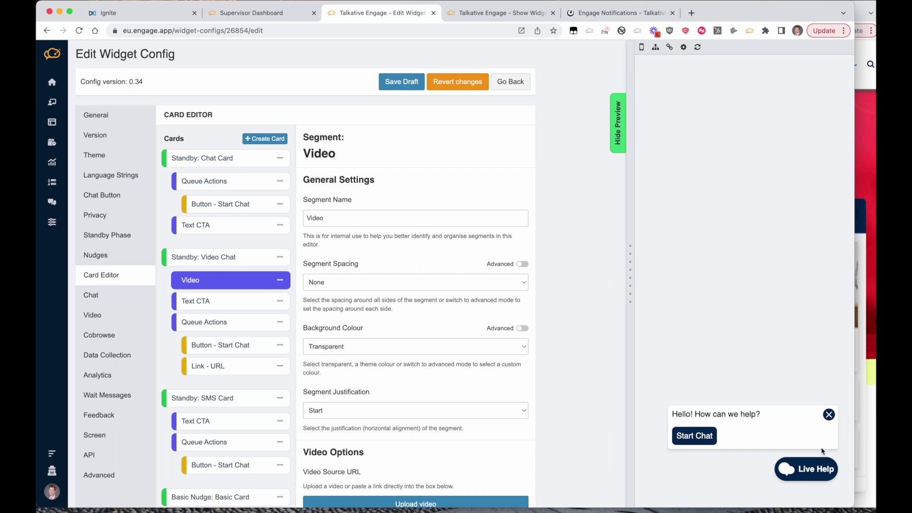
left_click(813, 478)
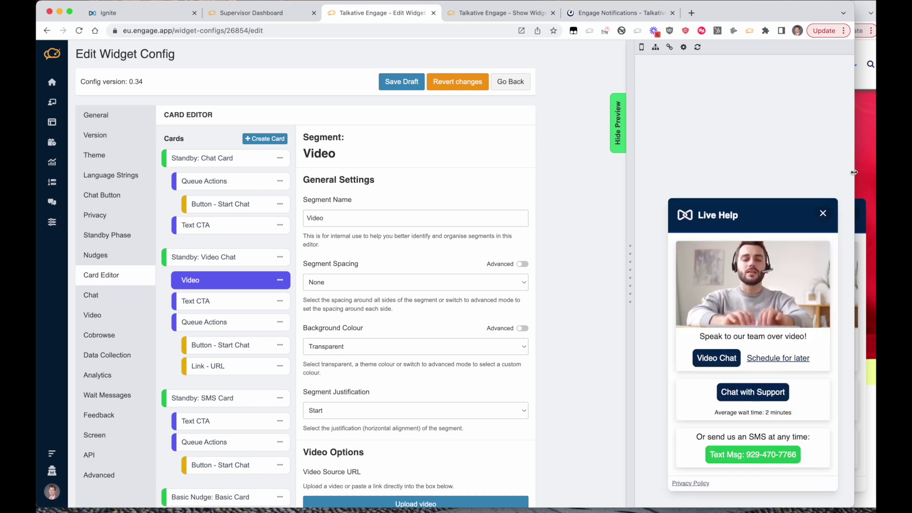
left_click_drag(854, 172, 874, 171)
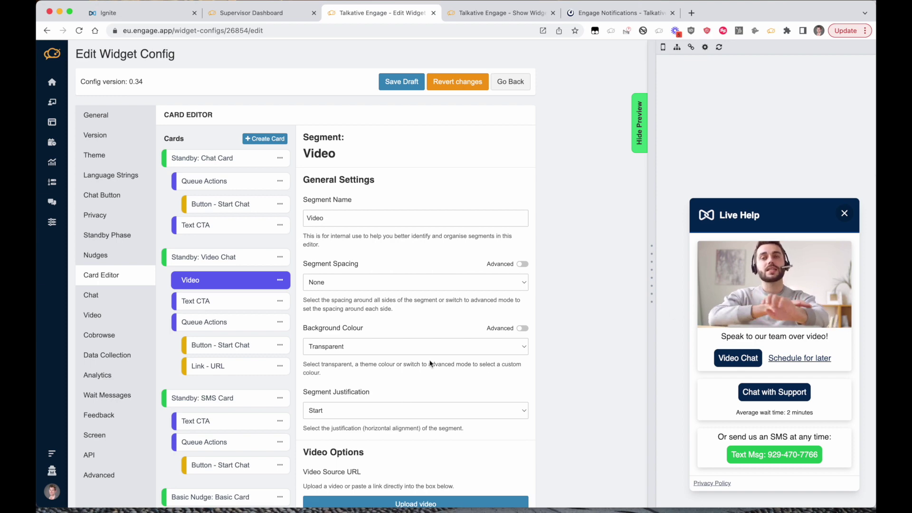
scroll(403, 361, "down", 3)
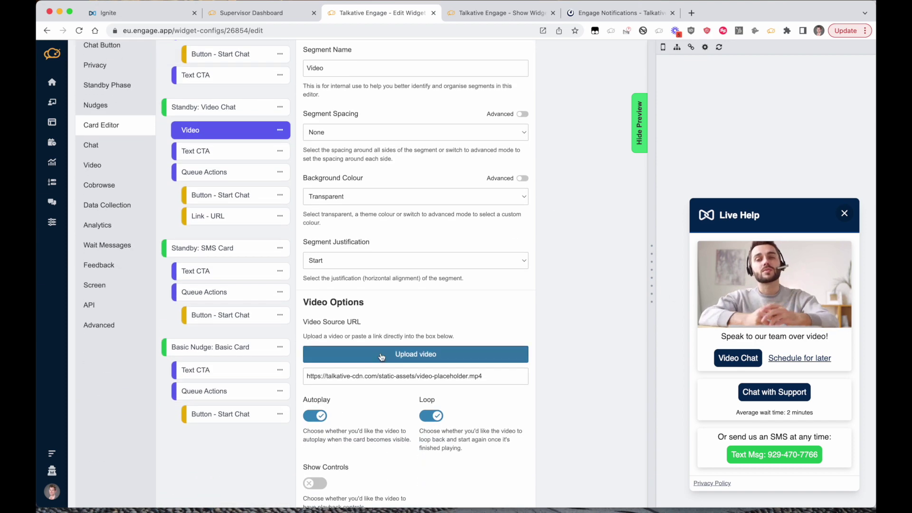
- Append 'chat' to the video card's Text CTA, then check the Schedule for later link
left_click(219, 157)
left_click(393, 285)
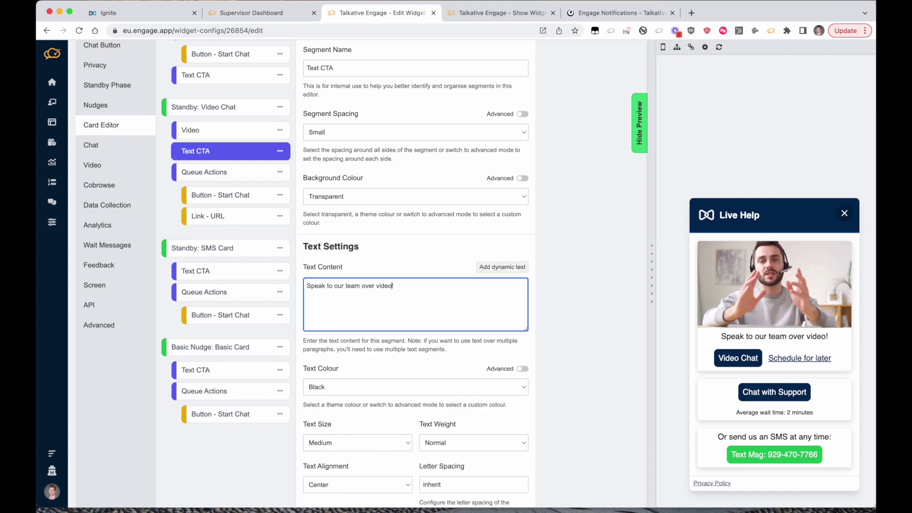
type("chat")
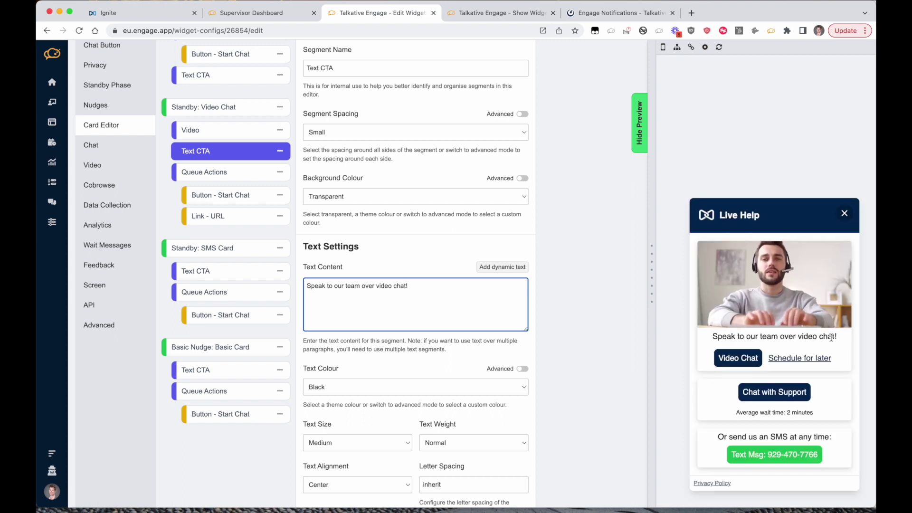
left_click(242, 221)
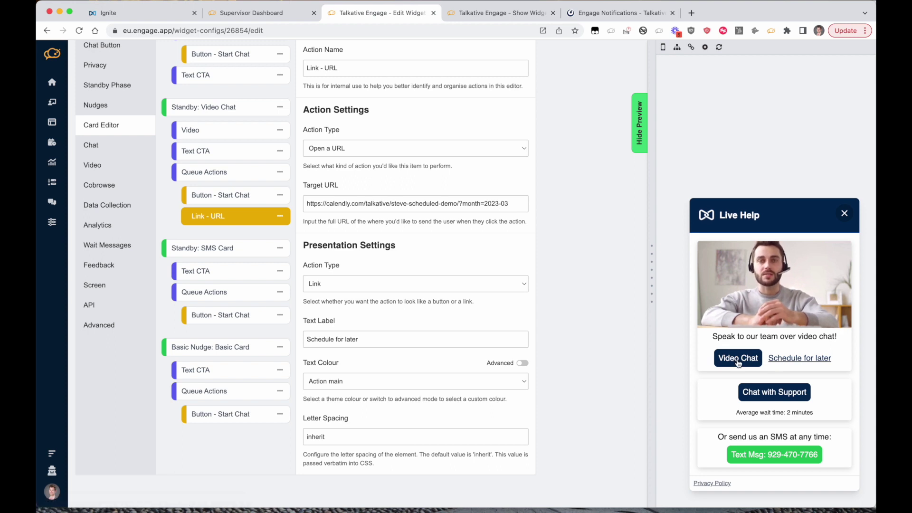
left_click(810, 363)
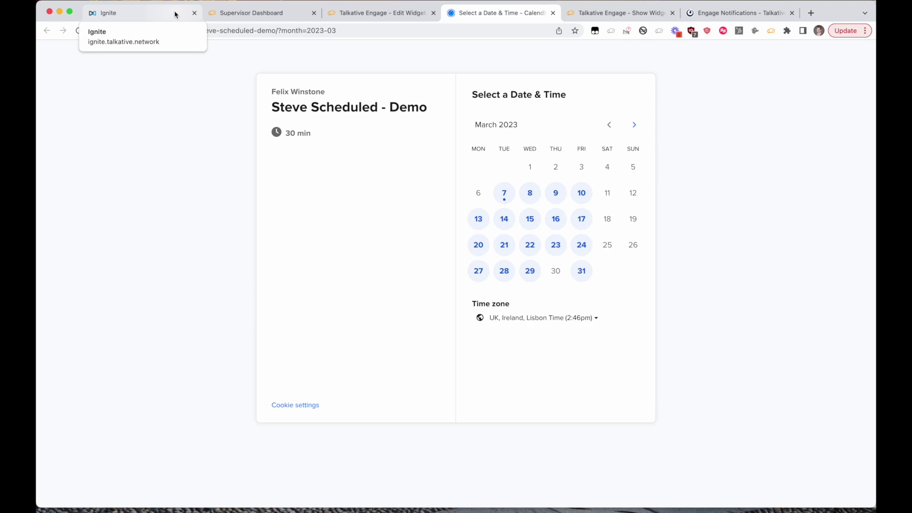
- Leave the Calendly booking page for the widget editor and start a preview video chat
left_click(361, 15)
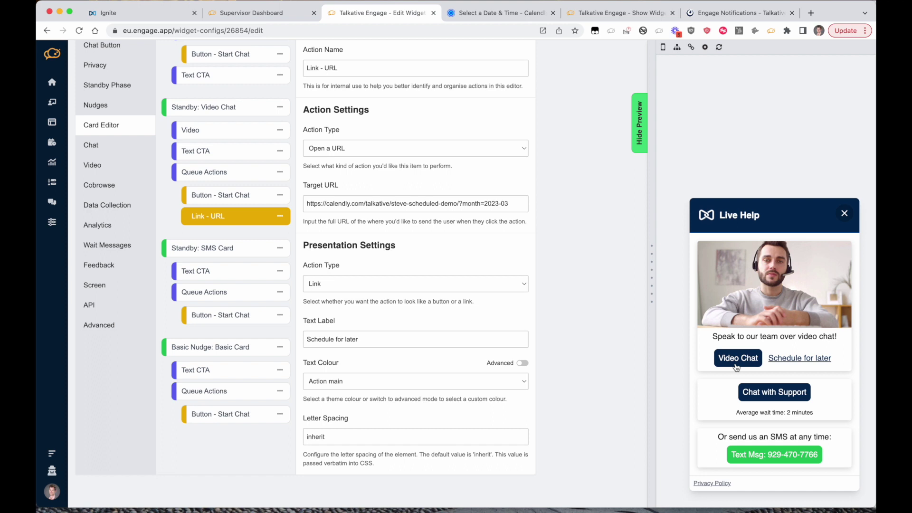
left_click(736, 366)
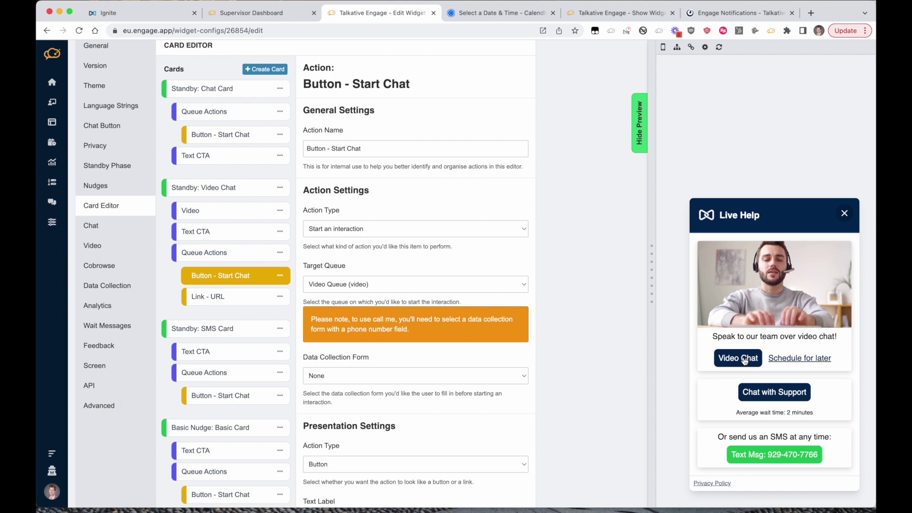
- Start a video chat from the widget preview and view the incoming interaction in Ignite
left_click(741, 301)
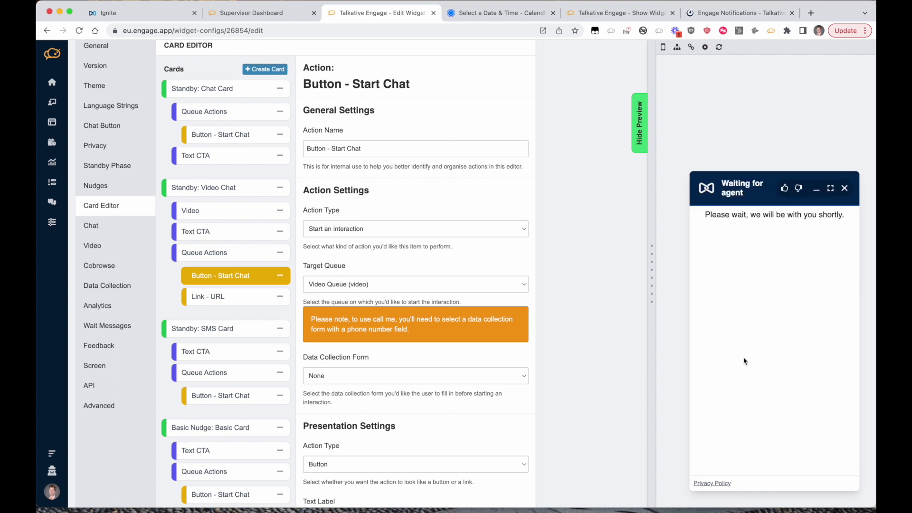
left_click(108, 13)
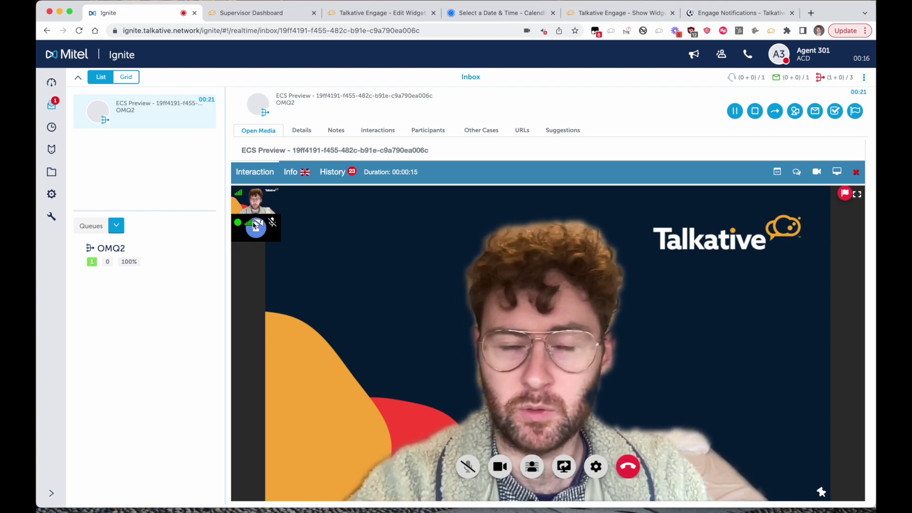
- Offer the caller a text chat during the video call, then return to the widget editor page
left_click(796, 173)
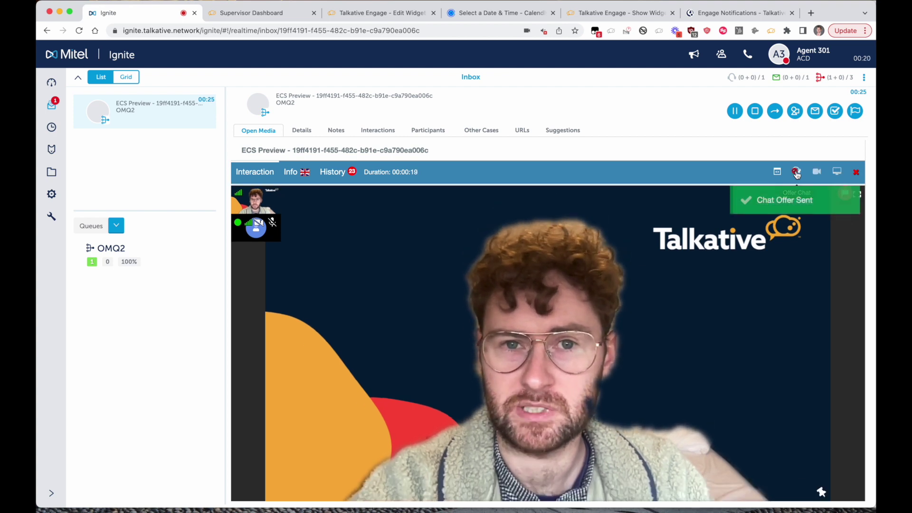
left_click(378, 13)
mouse_move(752, 288)
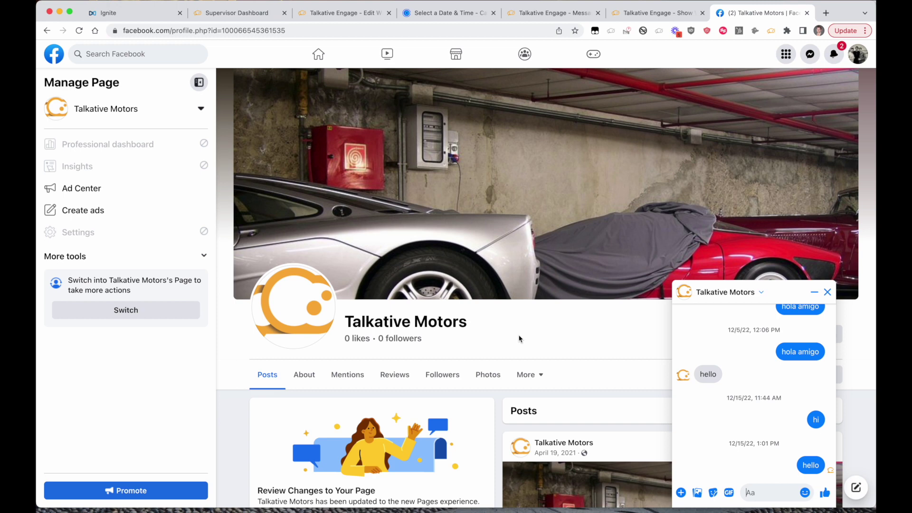
- Send 'hi!' to Talkative Motors in Messenger, then switch to the Ignite inbox
type("hi!")
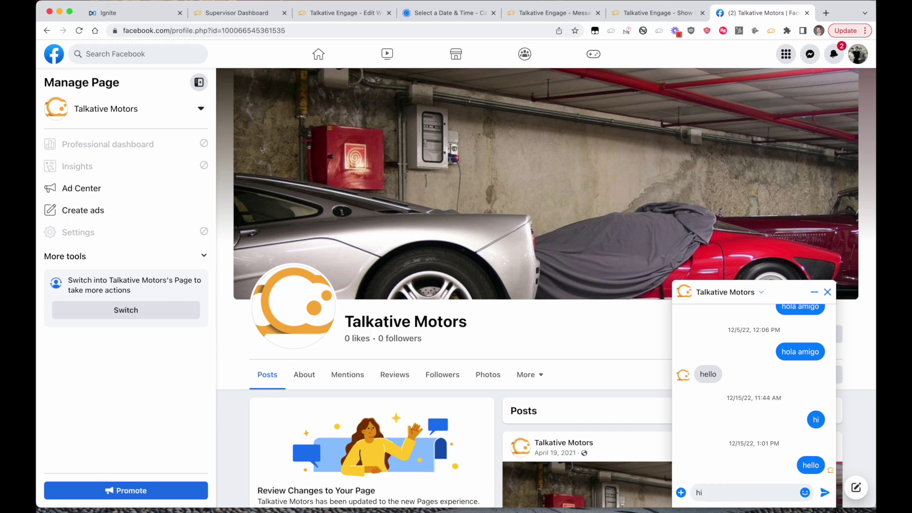
key("Return")
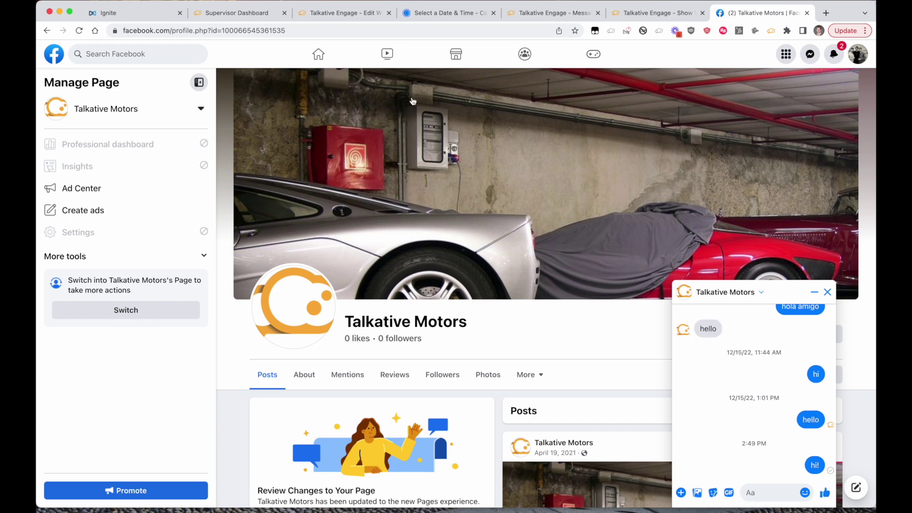
left_click(128, 18)
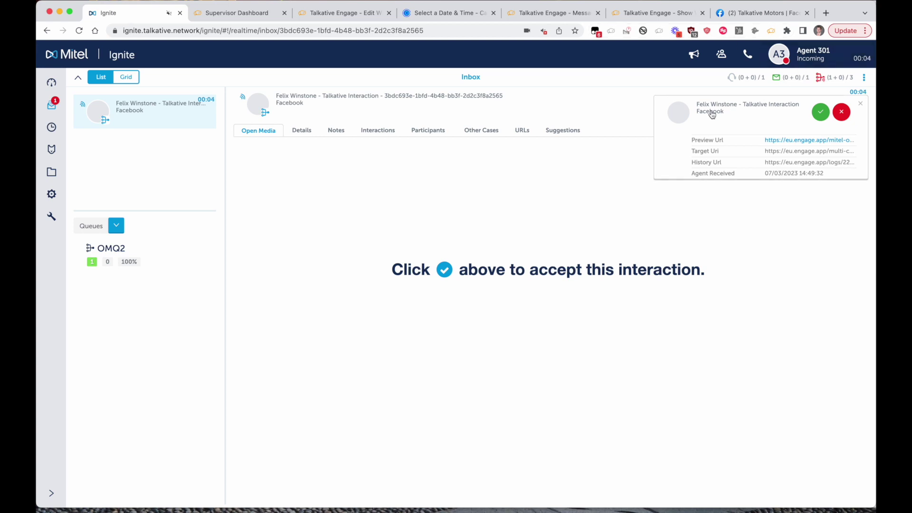
- Accept the incoming Facebook chat and send the suggested canned welcome greeting
left_click(822, 113)
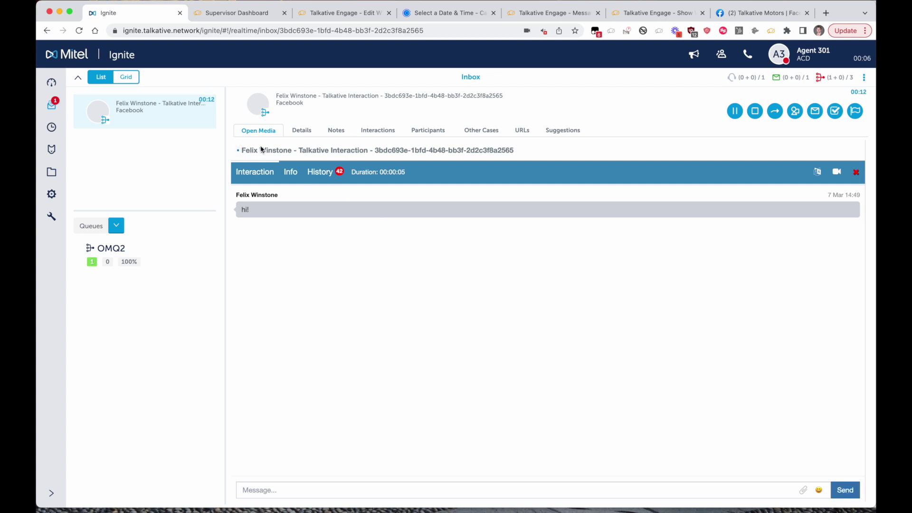
left_click(268, 493)
type("hel")
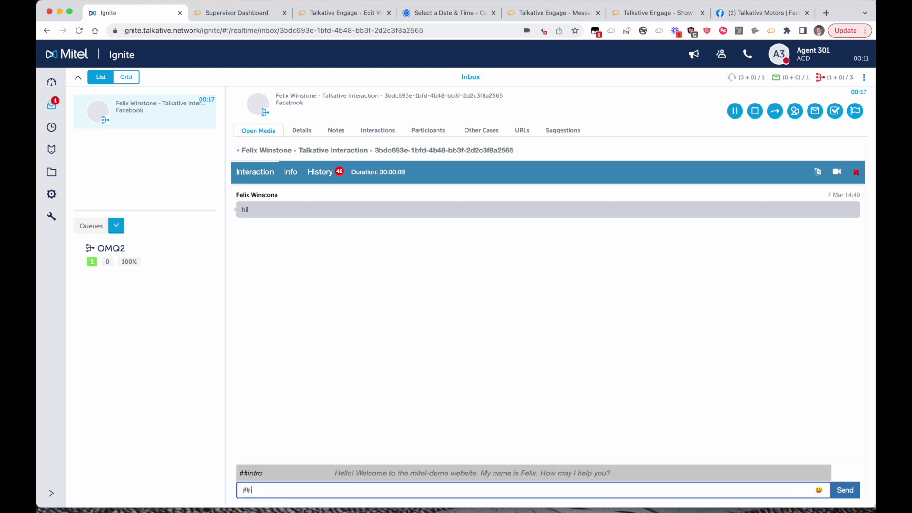
key("Return")
key("Return")
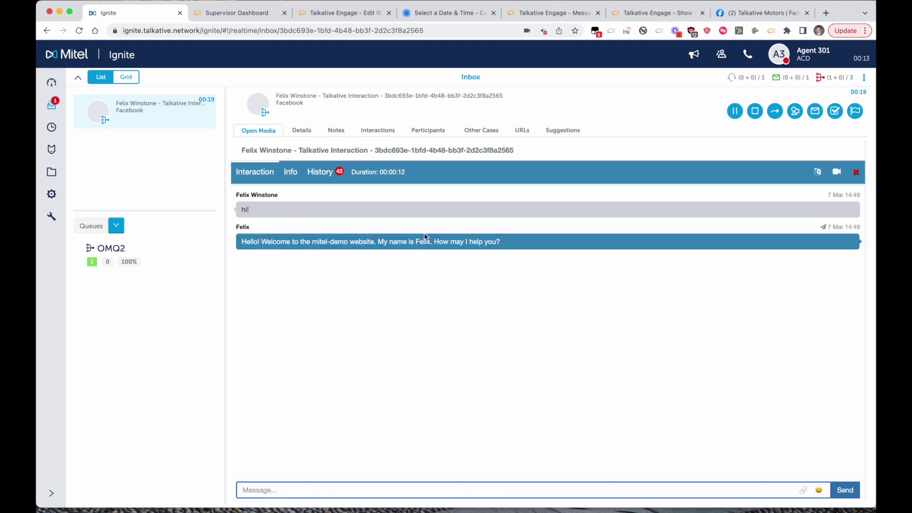
- Confirm the greeting arrived on Facebook, then offer the customer a video call from Ignite
left_click(733, 18)
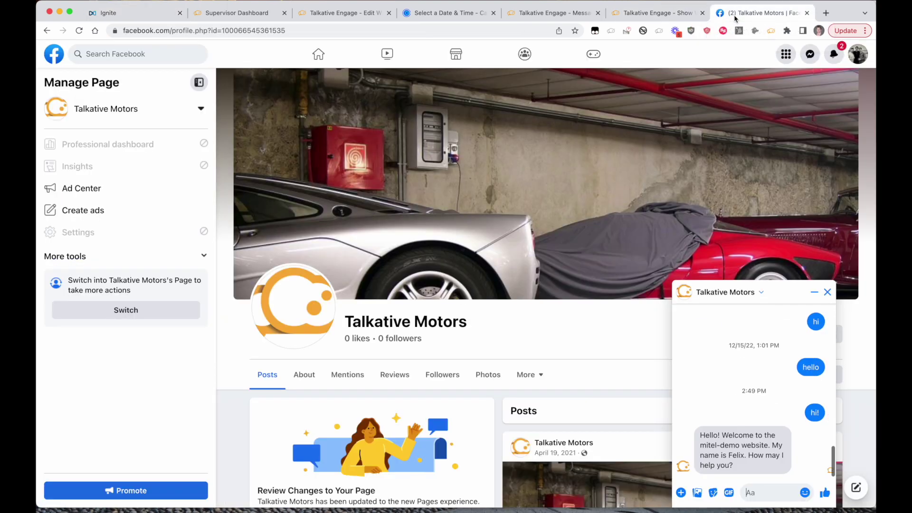
left_click(141, 18)
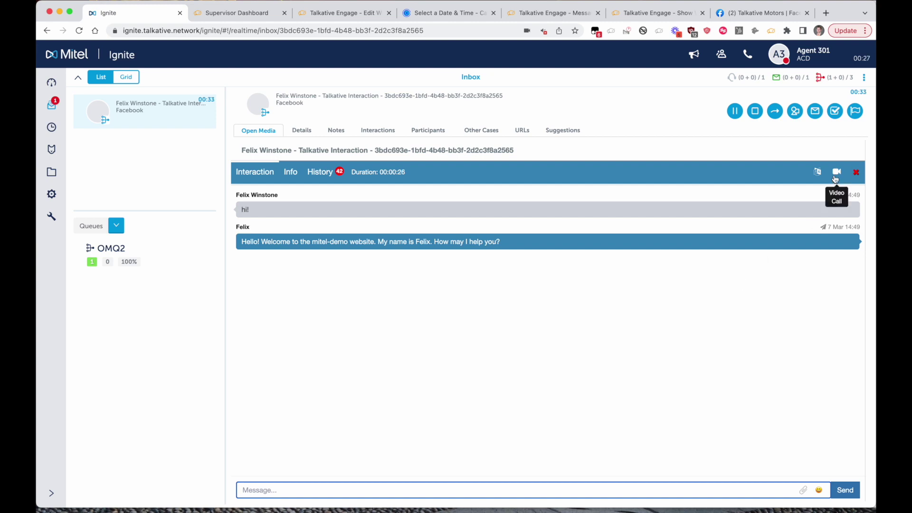
left_click(835, 179)
- Send the video call offer and join it from the Facebook side
left_click(811, 190)
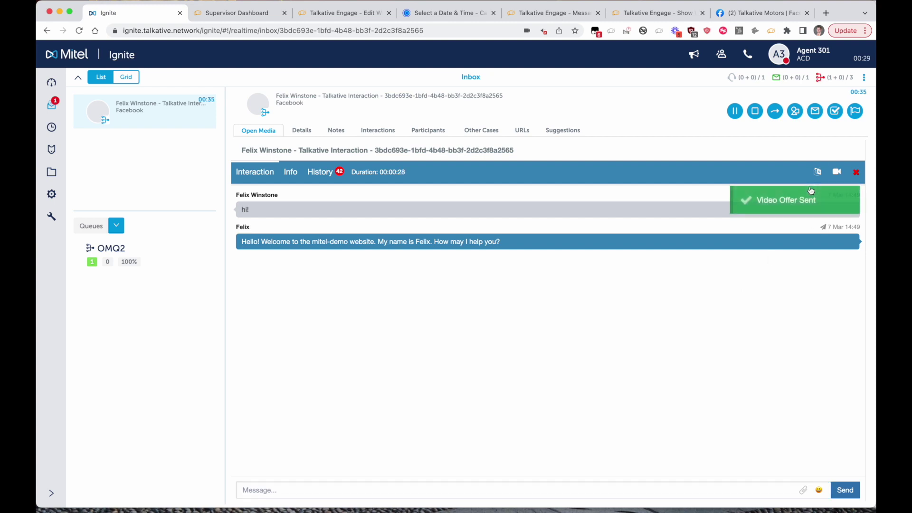
left_click(746, 15)
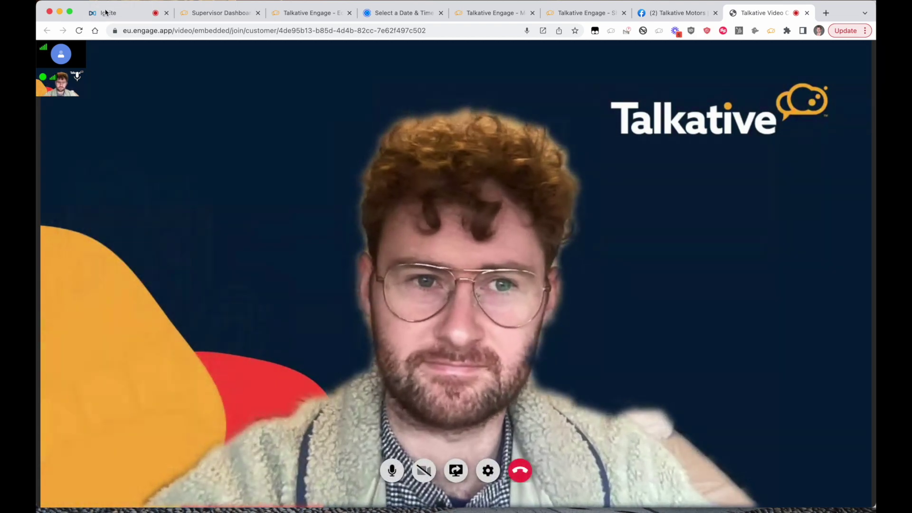
left_click(139, 17)
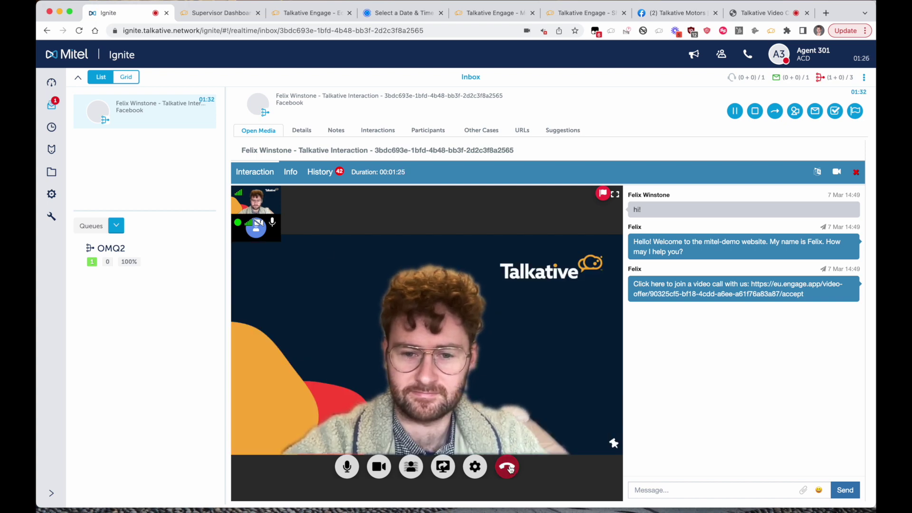
- Hang up the video call and return to the now-empty Ignite inbox
left_click(509, 469)
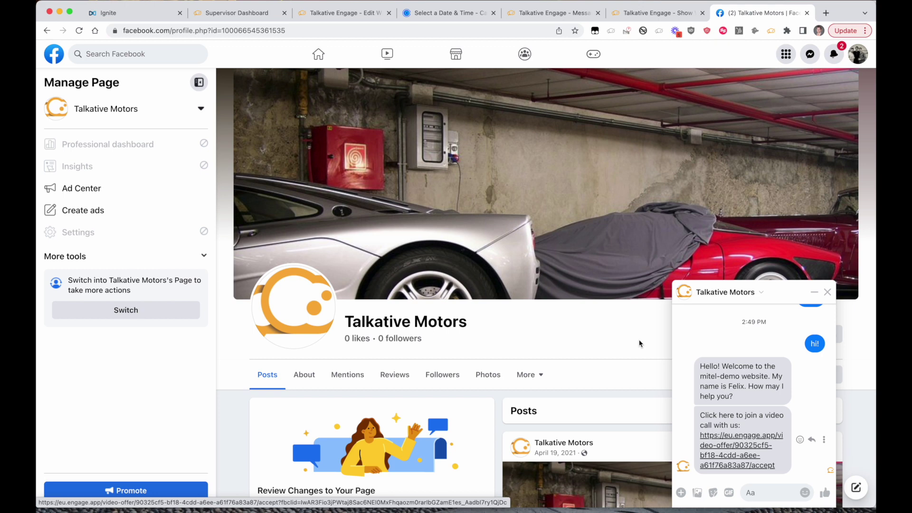
key("super+1")
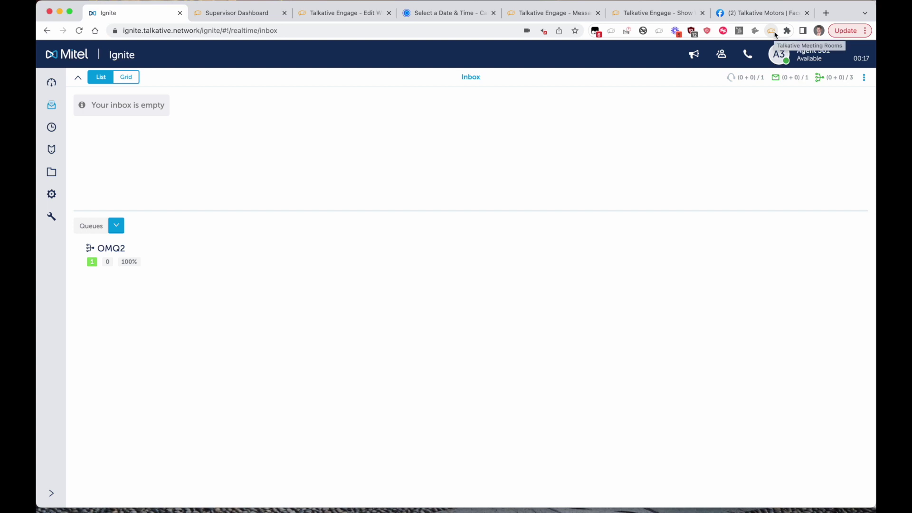
left_click(772, 31)
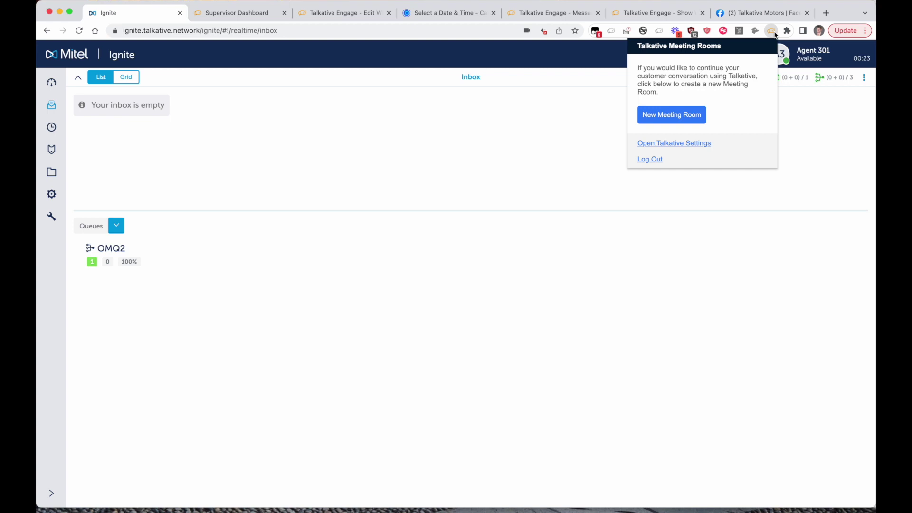
- Create a new meeting room, copy its customer link, and SMS the invite to the customer's saved phone number
left_click(677, 118)
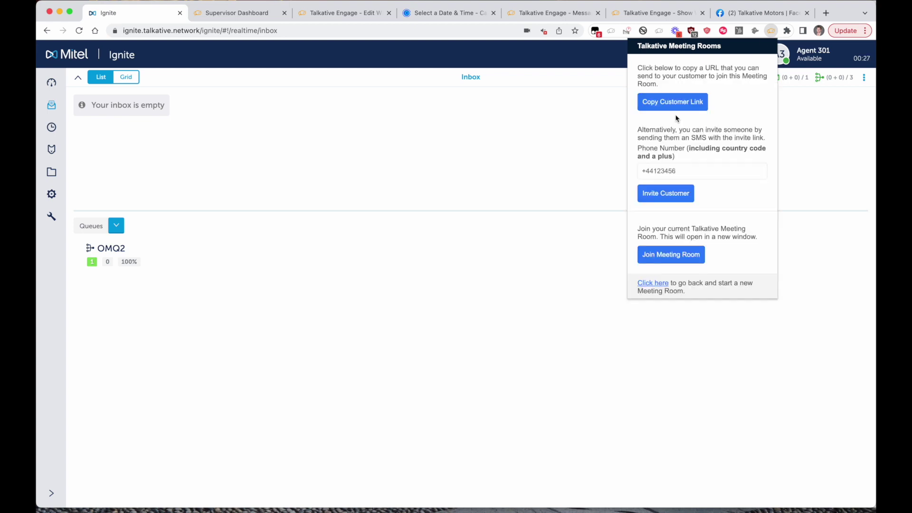
left_click(674, 106)
left_click(652, 172)
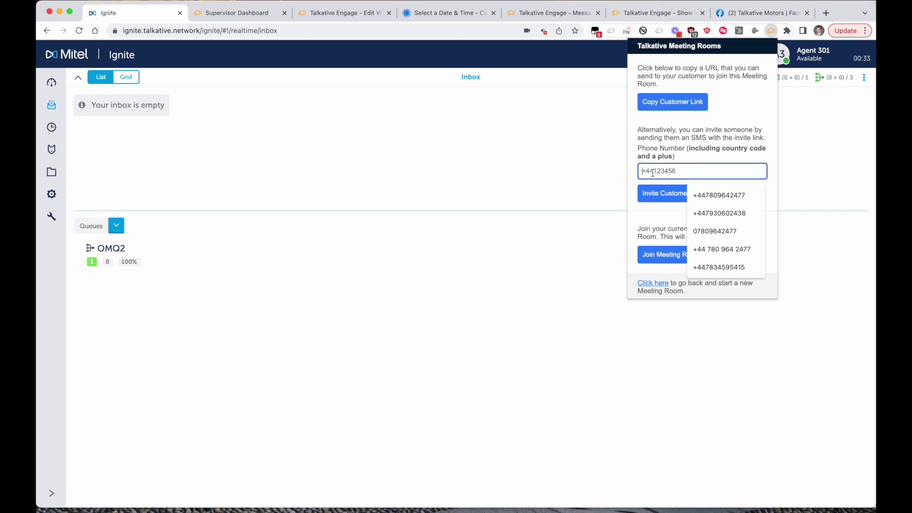
left_click(705, 194)
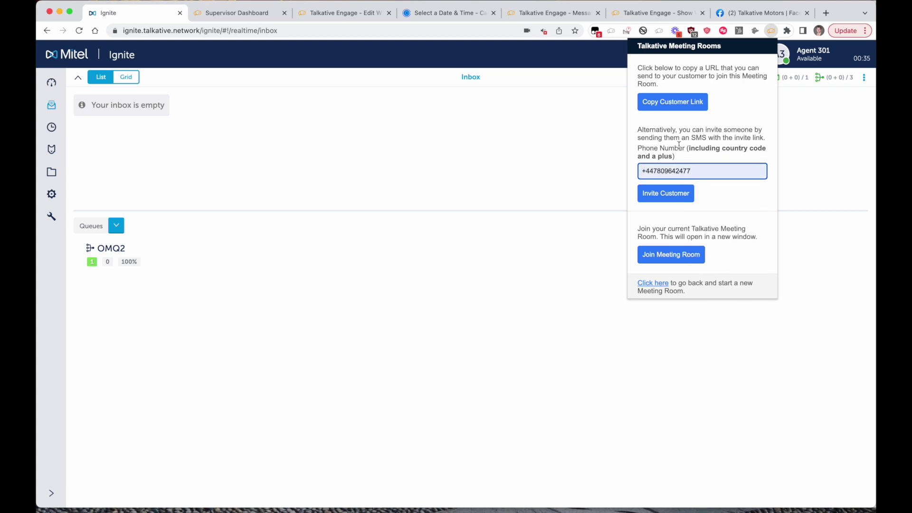
left_click(670, 199)
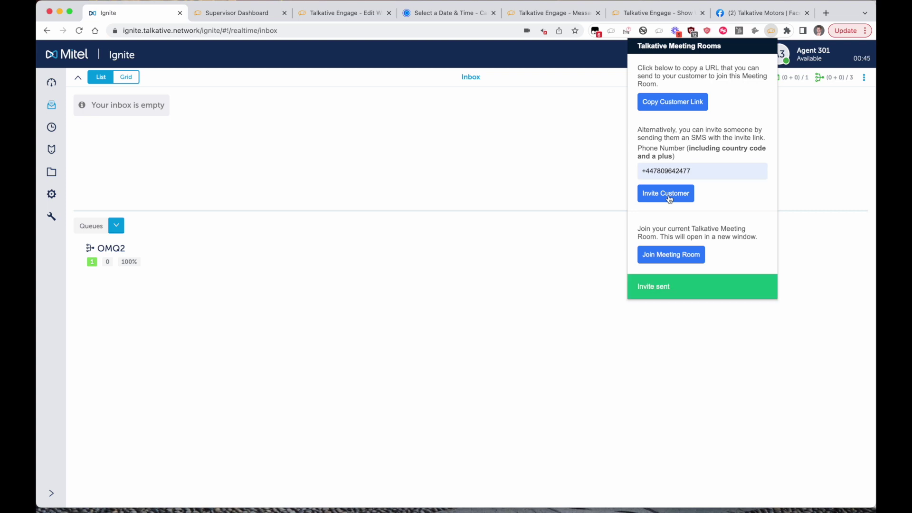